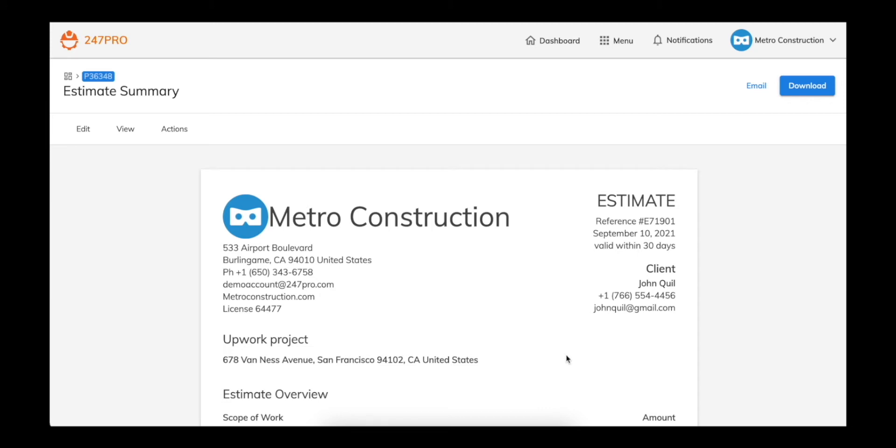
- Open the estimate in the editor, examine the Cabinets item's tasks and notes, and return to the estimate summary
left_click(83, 130)
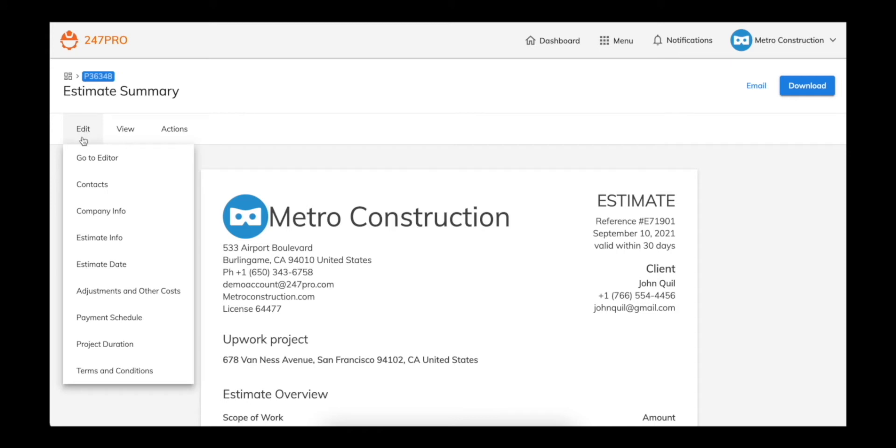
left_click(100, 158)
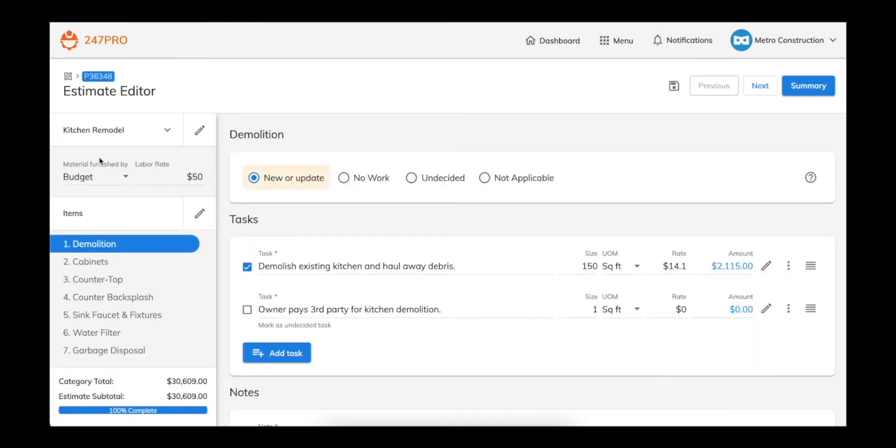
left_click(96, 264)
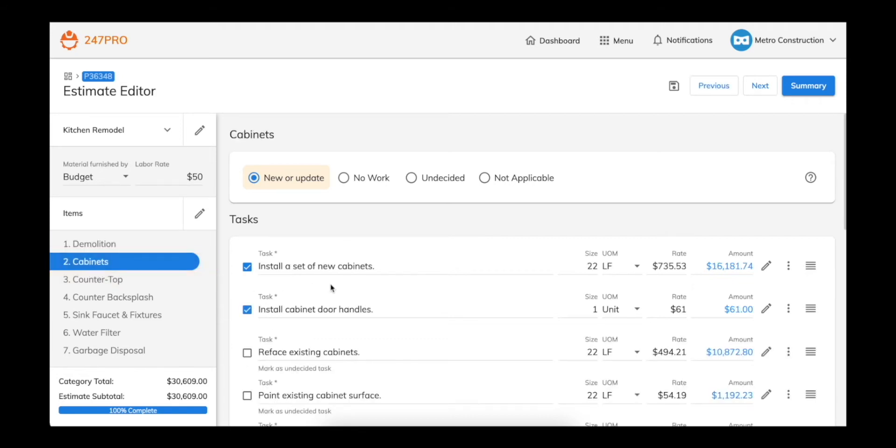
scroll(331, 284, "down", 10)
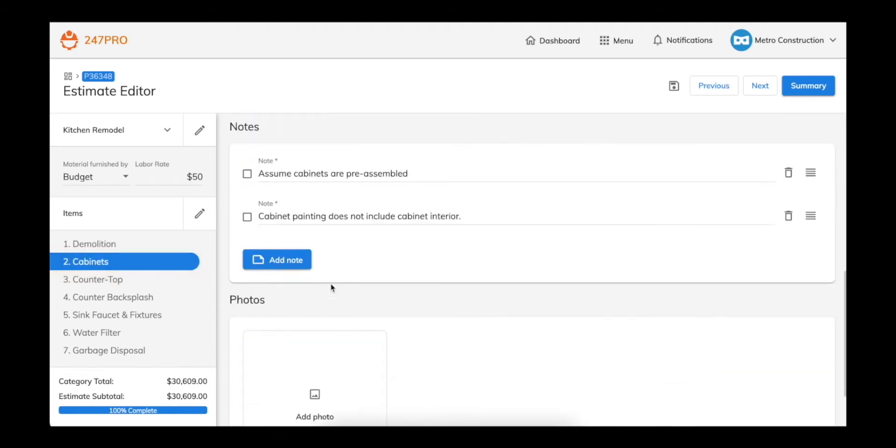
scroll(332, 288, "up", 10)
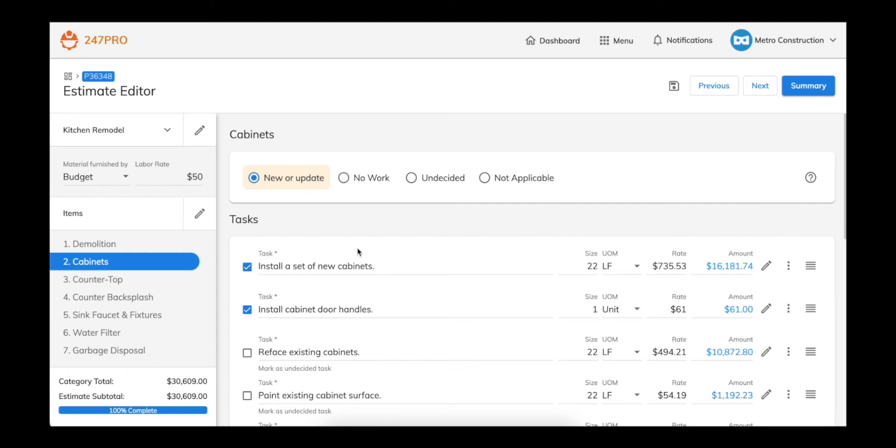
left_click(812, 88)
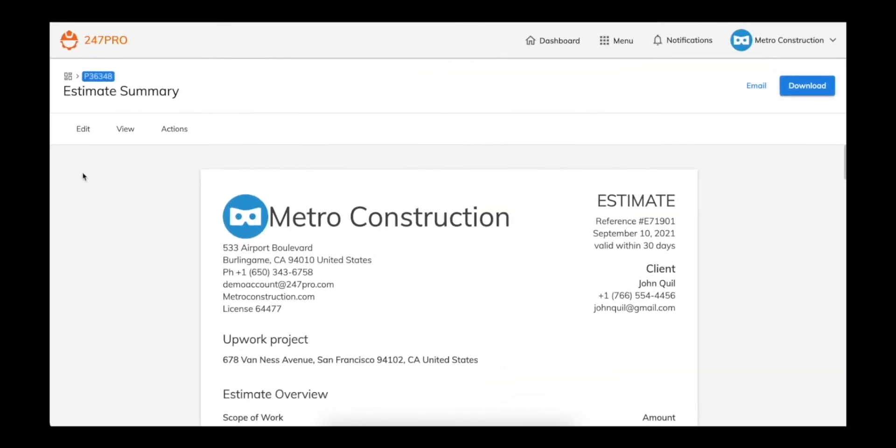
- Add the fourth contact in the contact list as a second client on the estimate
left_click(83, 129)
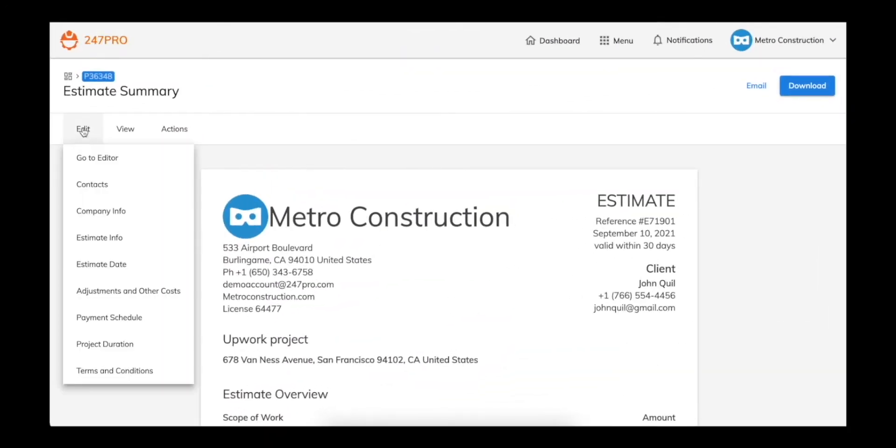
left_click(93, 186)
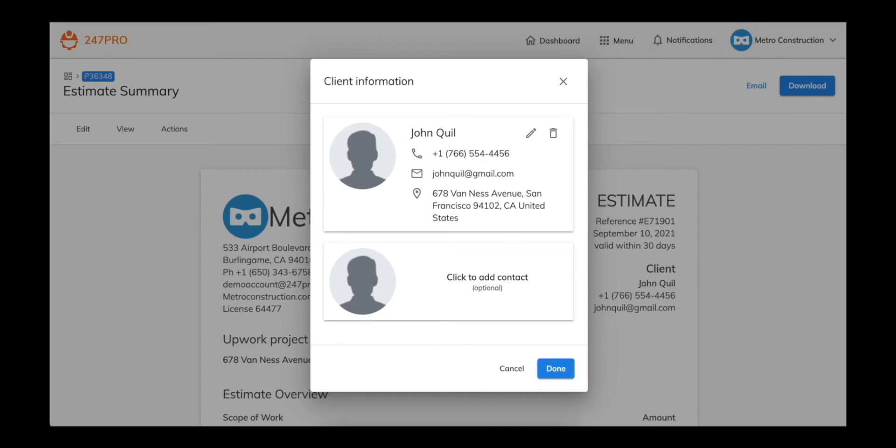
left_click(485, 282)
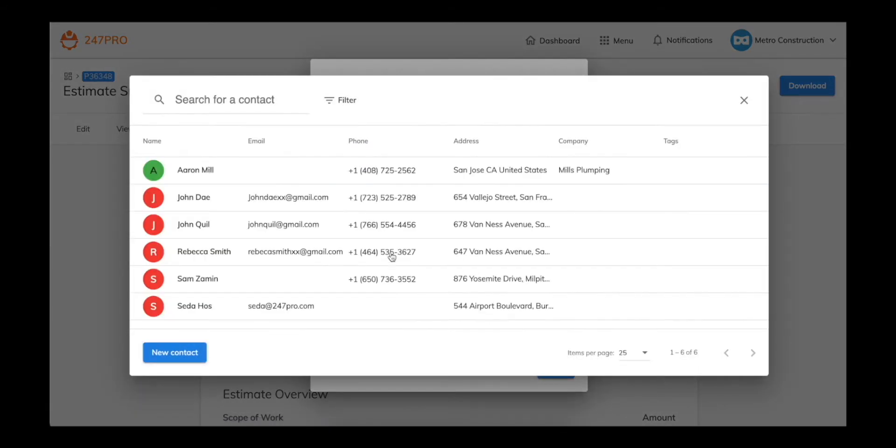
left_click(310, 255)
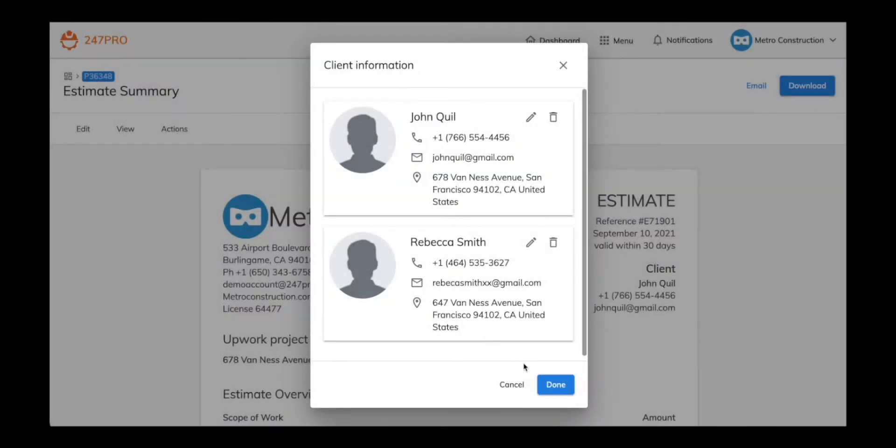
left_click(556, 386)
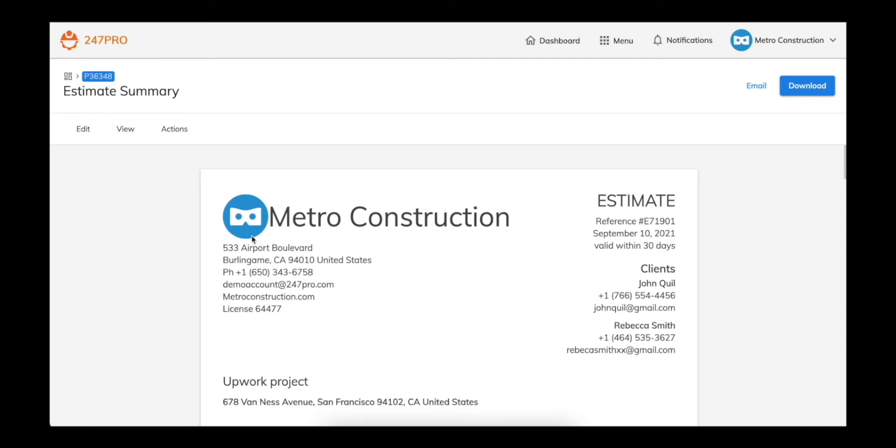
- Review the estimate's company information and close it without making changes
left_click(83, 129)
left_click(105, 212)
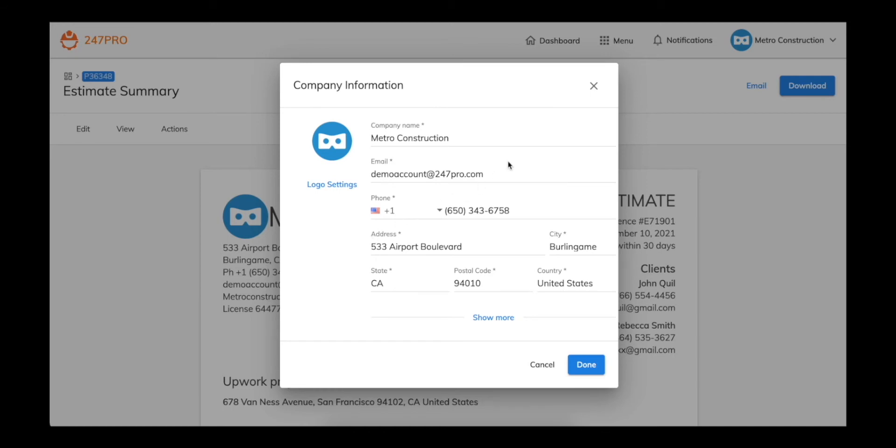
left_click(596, 85)
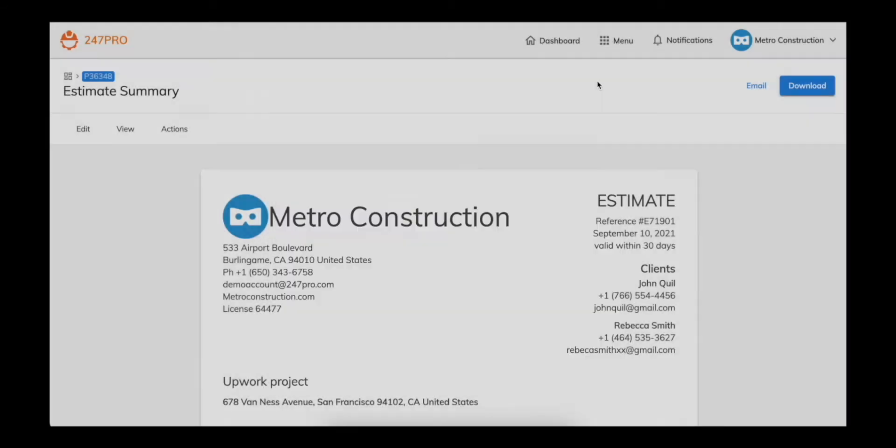
- Change the estimate's header preference to a custom header reading "Contract" and save the estimate info
left_click(83, 129)
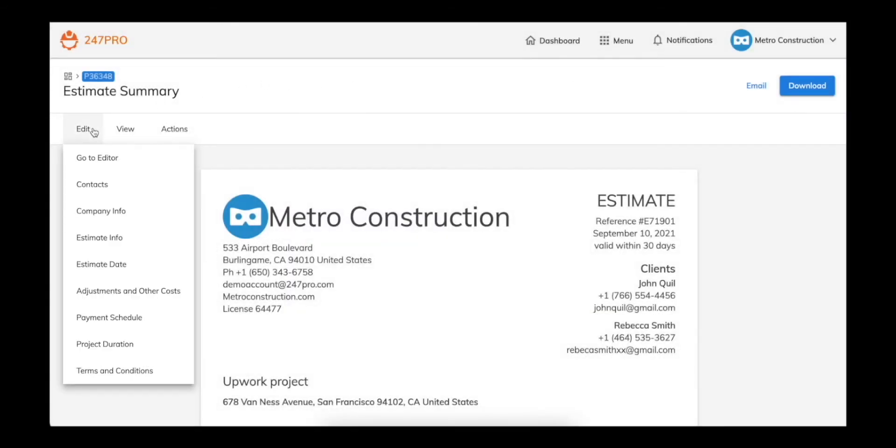
left_click(108, 235)
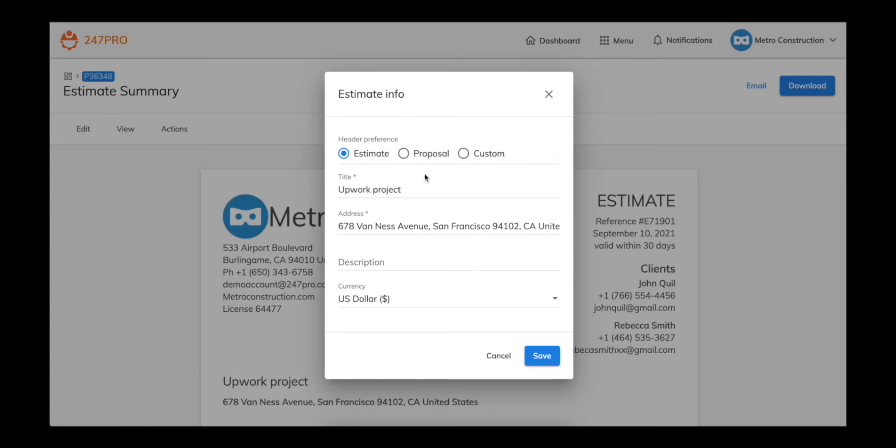
left_click(404, 154)
left_click(464, 154)
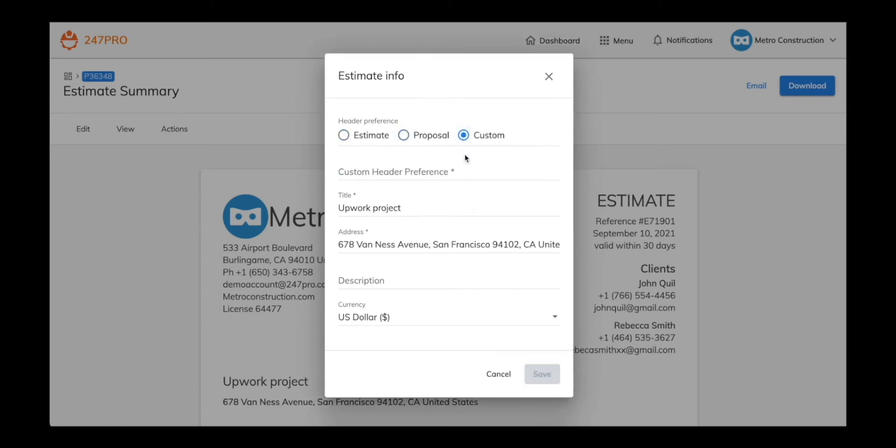
left_click(396, 170)
type("Contract")
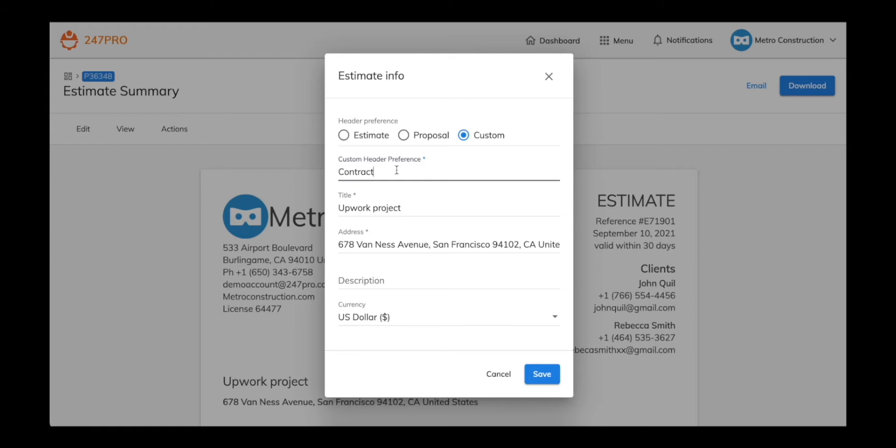
left_click(417, 210)
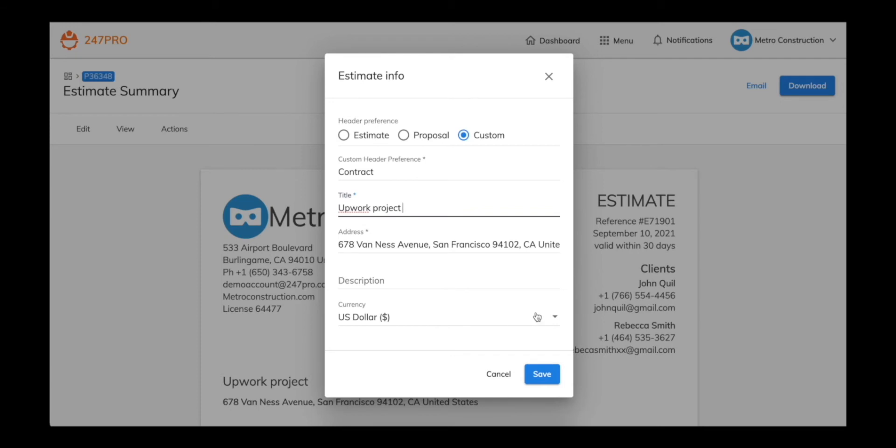
left_click(543, 374)
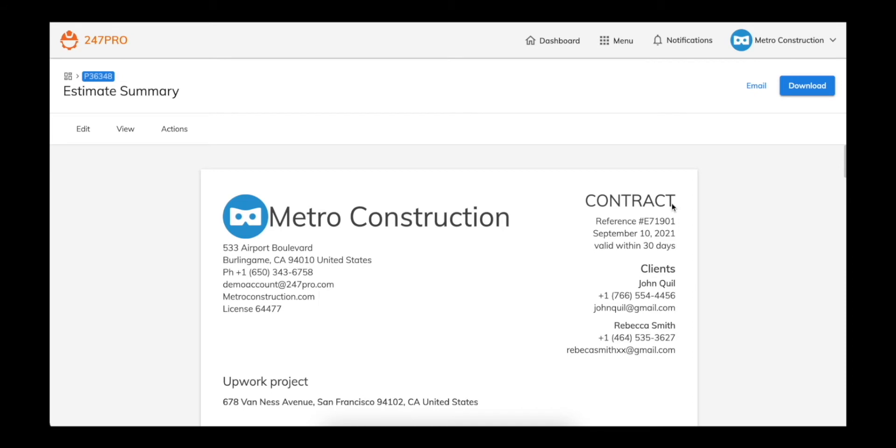
- Review the estimate's date and expiration period and save them as they are
mouse_move(73, 137)
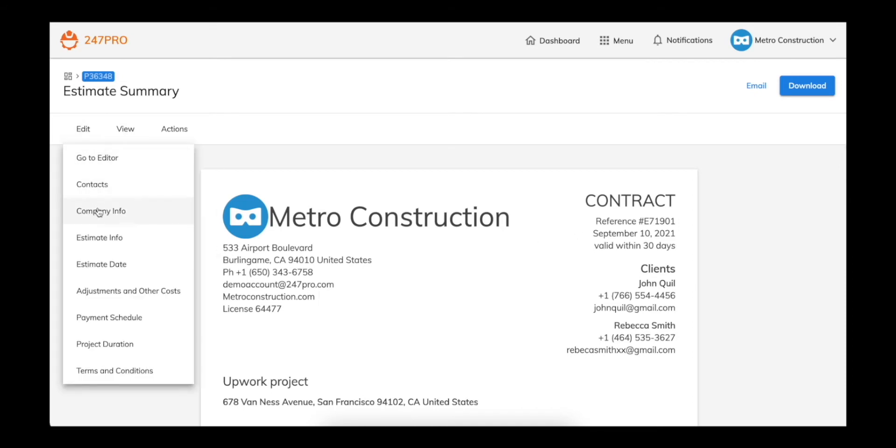
left_click(111, 264)
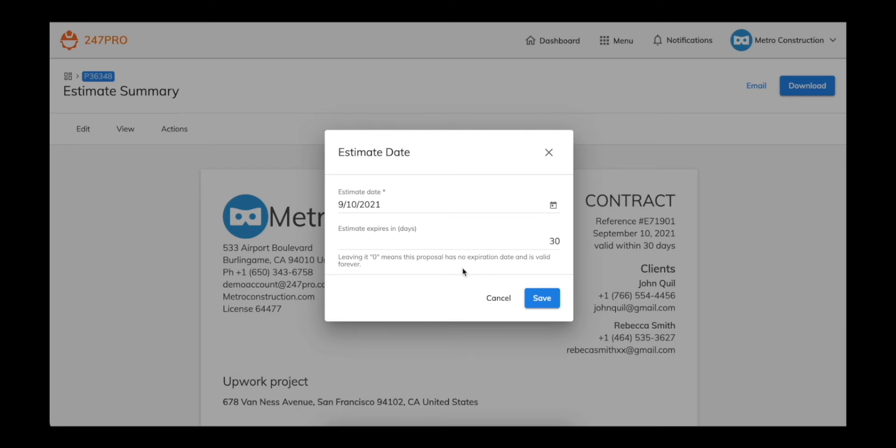
left_click(544, 300)
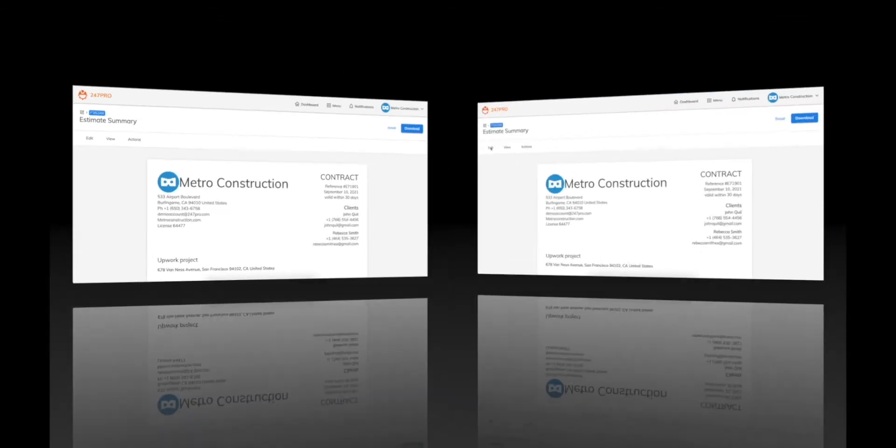
- In the adjustments and other costs, set the labor adjustment to an amount of $1,200
left_click(83, 129)
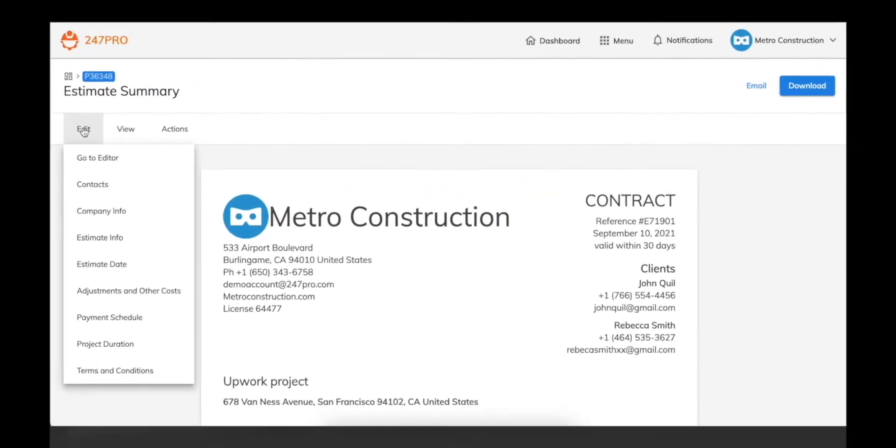
left_click(128, 290)
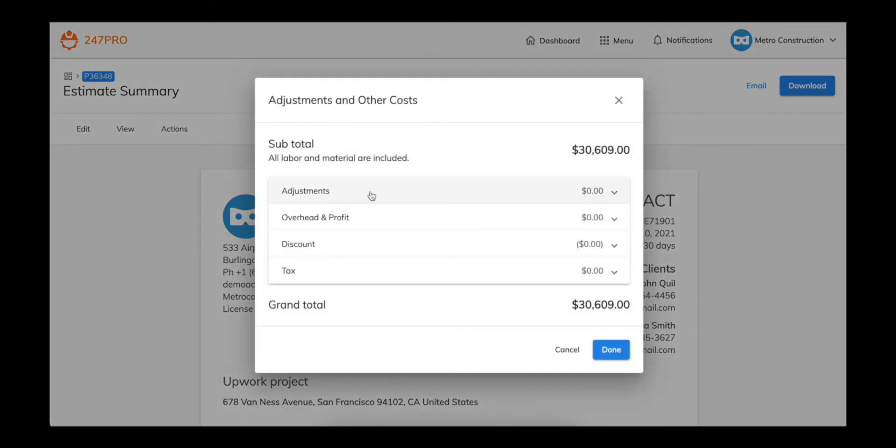
left_click(372, 195)
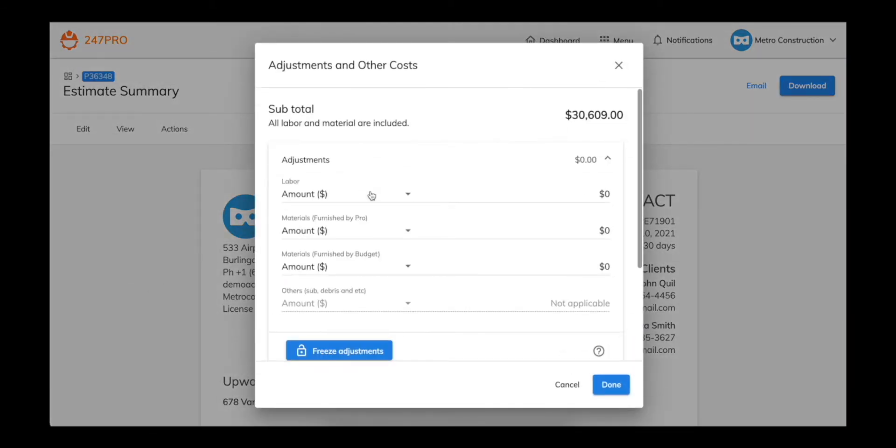
left_click(409, 196)
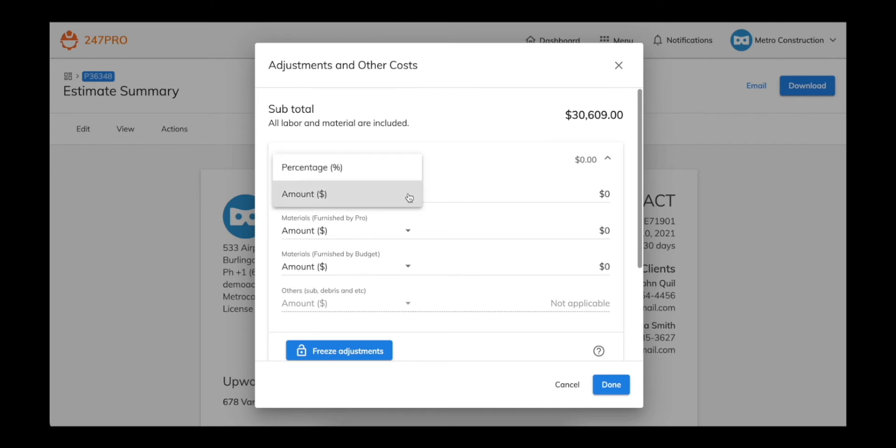
left_click(604, 192)
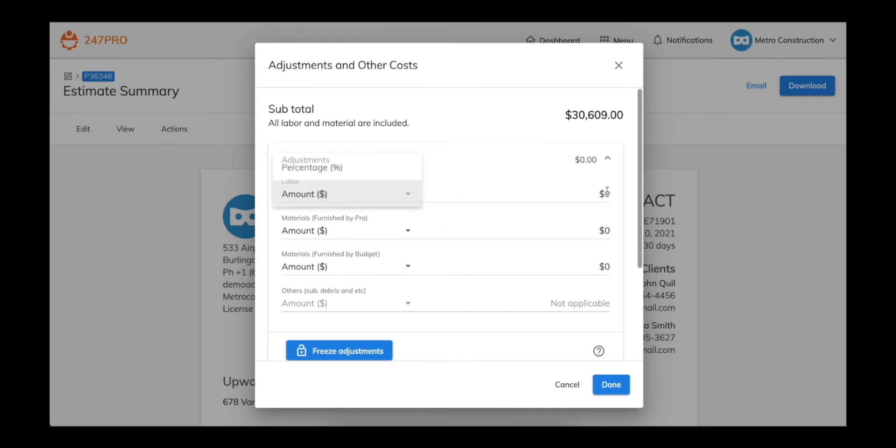
type("1200")
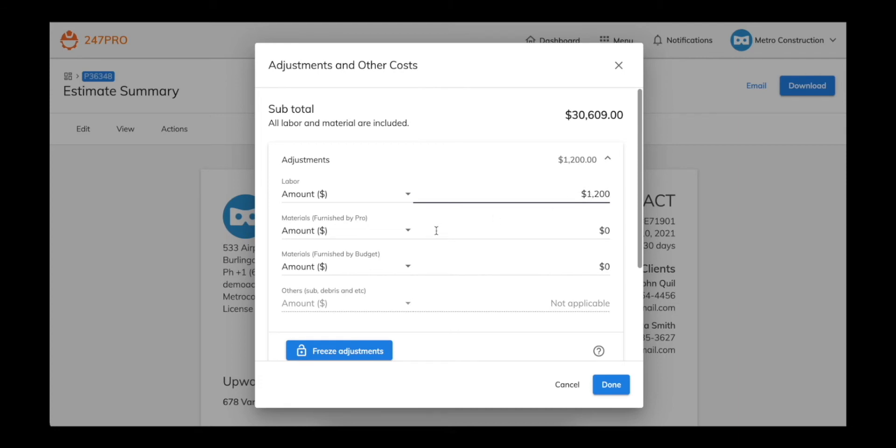
- Set the adjustment for materials furnished by Pro to a percentage of 20% and save the adjustments
left_click(410, 234)
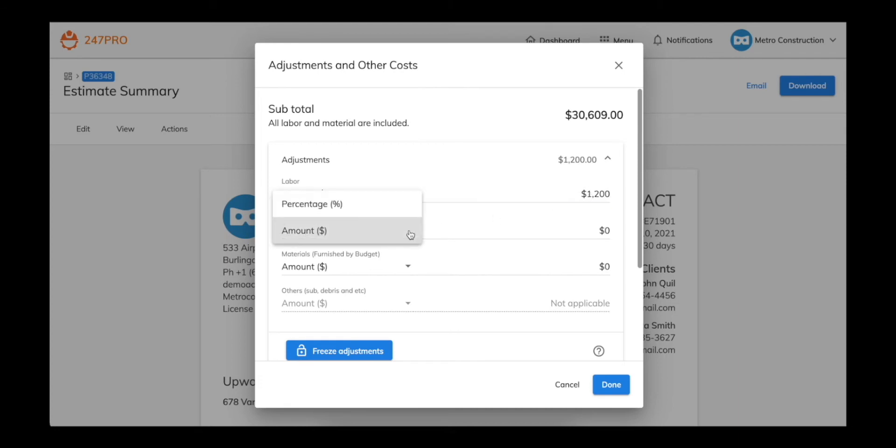
left_click(398, 206)
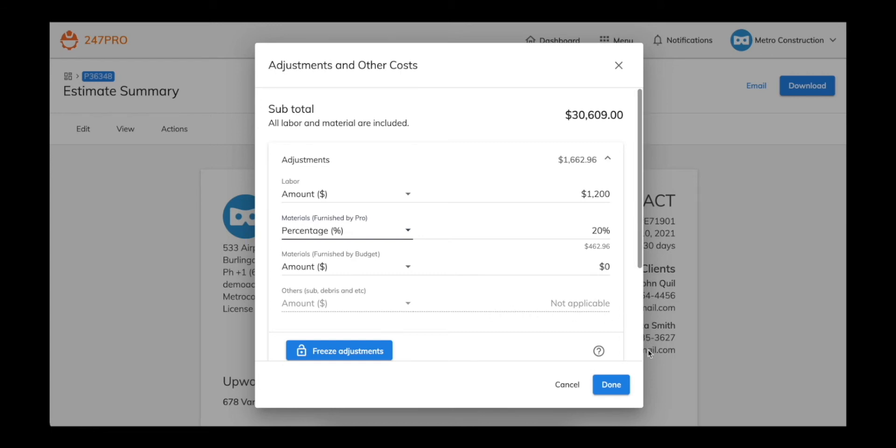
left_click(615, 386)
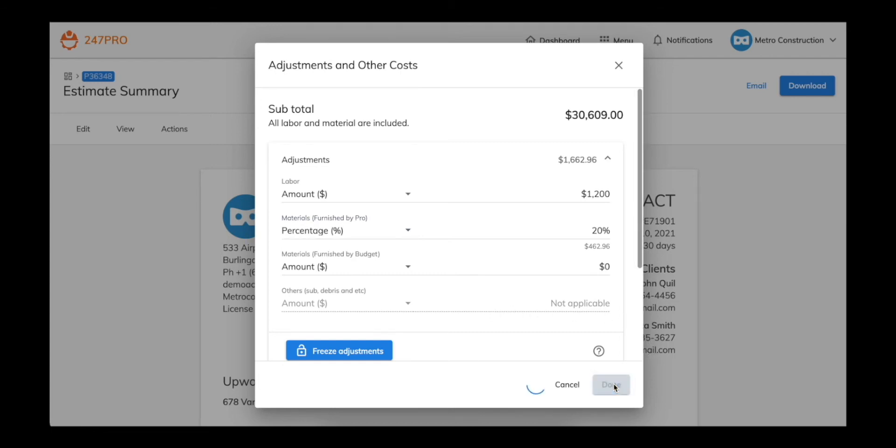
- Check the updated estimate overview, then reopen the adjustments and freeze them
scroll(613, 386, "down", 7)
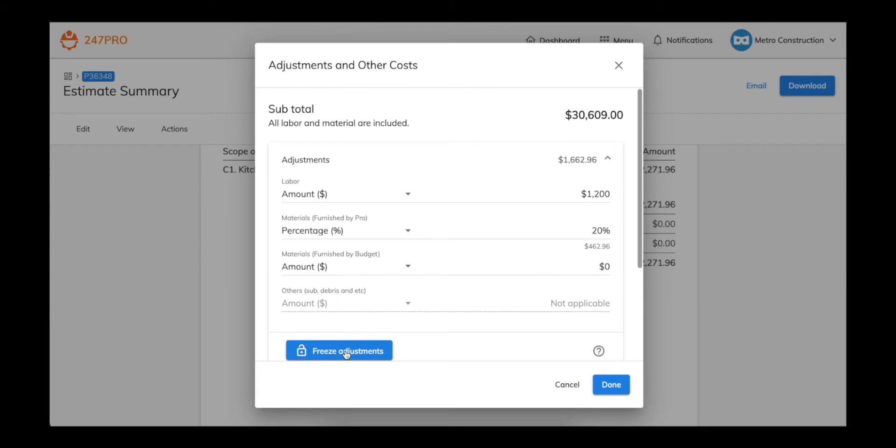
scroll(346, 353, "down", 1)
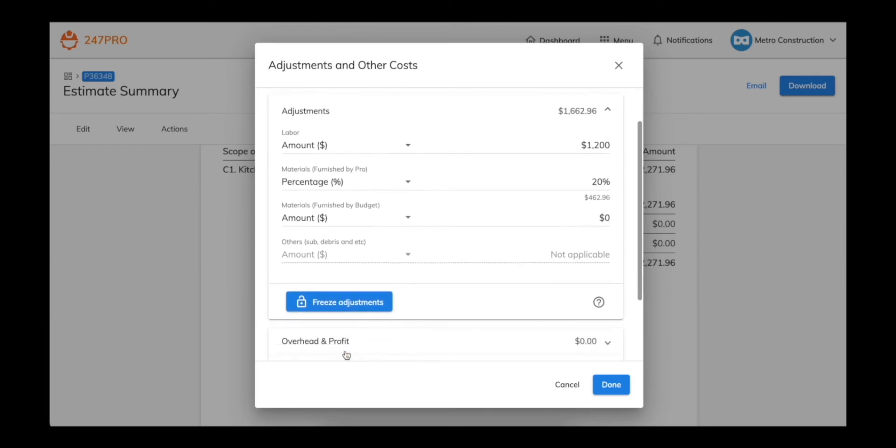
left_click(351, 292)
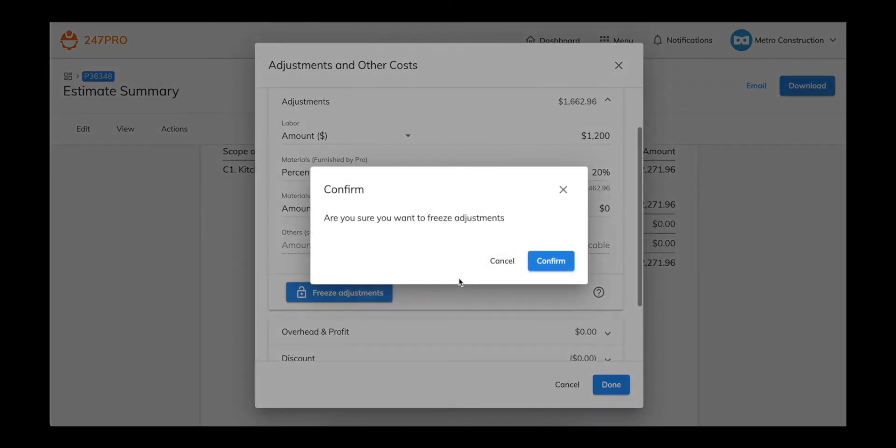
left_click(551, 262)
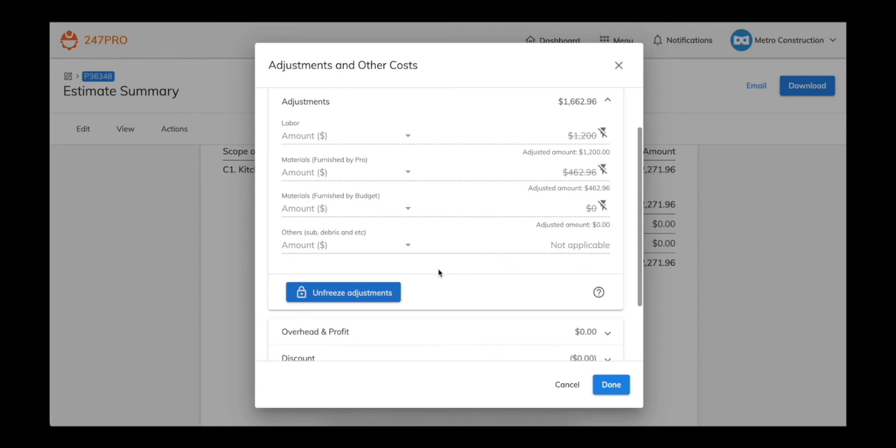
- Unfreeze the adjustments with recalculation across all items, and set both overhead and profit to a percentage of 10%
left_click(351, 295)
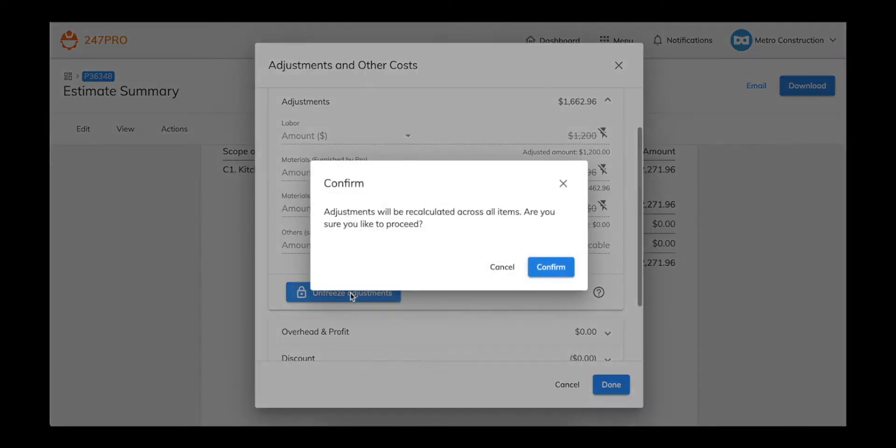
left_click(552, 267)
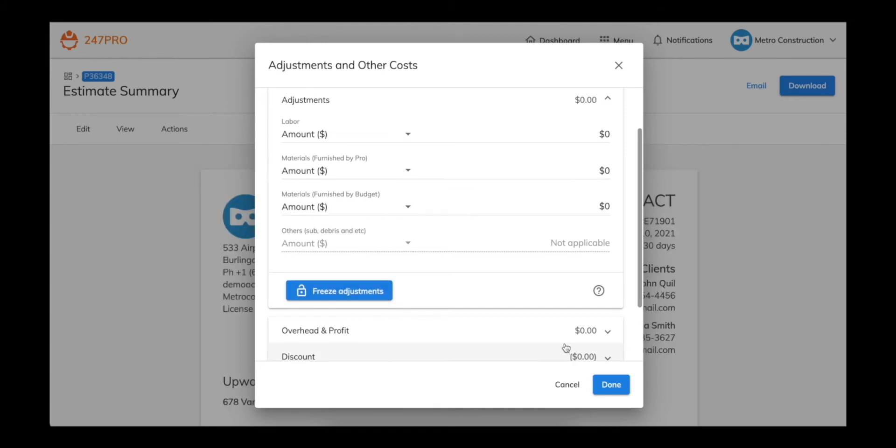
left_click(402, 330)
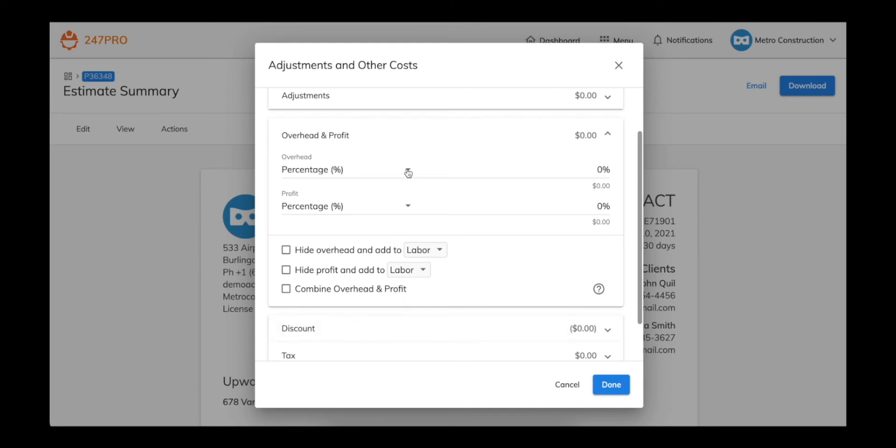
left_click(601, 170)
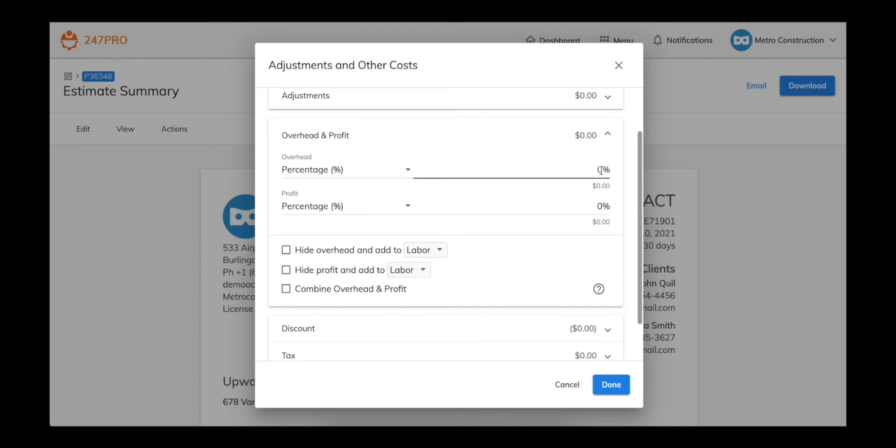
type("10")
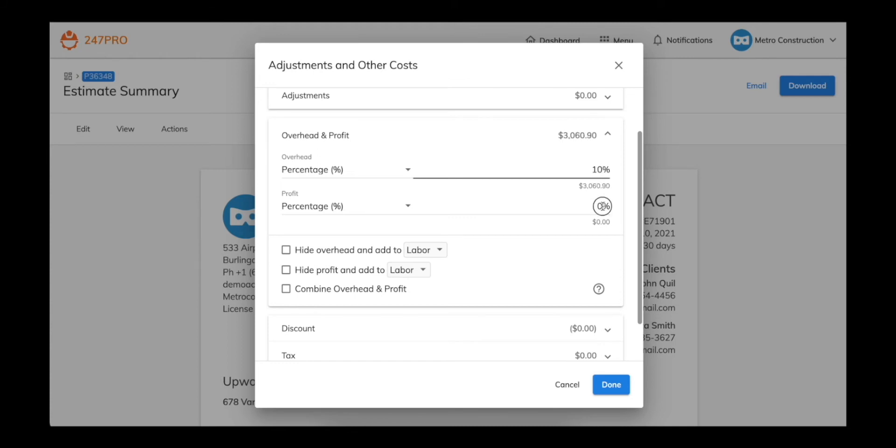
left_click(602, 206)
type("10")
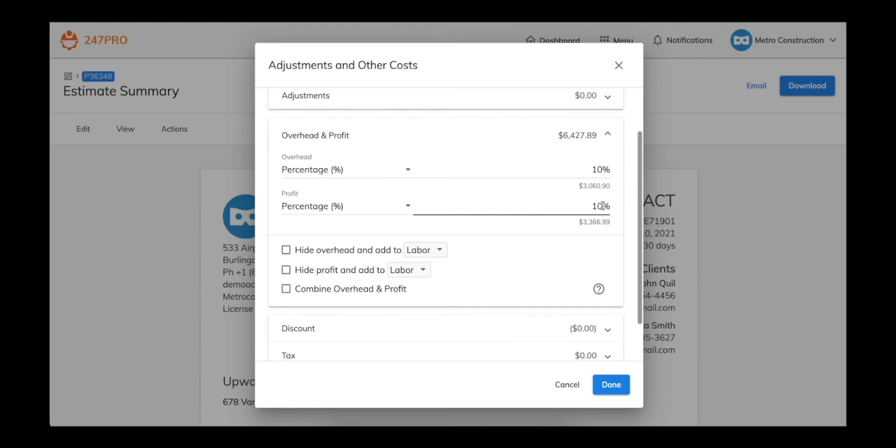
- Try hiding overhead and profit by adding both to Labor, and turn both options off again
left_click(448, 255)
left_click(442, 248)
left_click(418, 278)
left_click(417, 275)
left_click(286, 250)
left_click(286, 270)
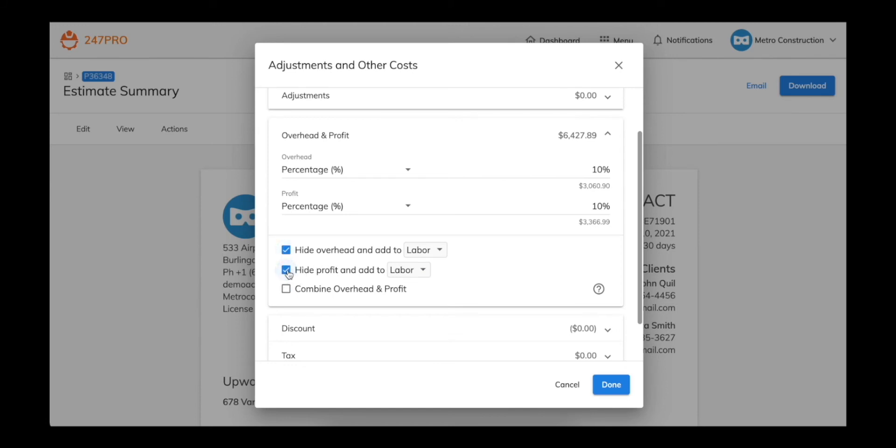
left_click(286, 269)
left_click(286, 250)
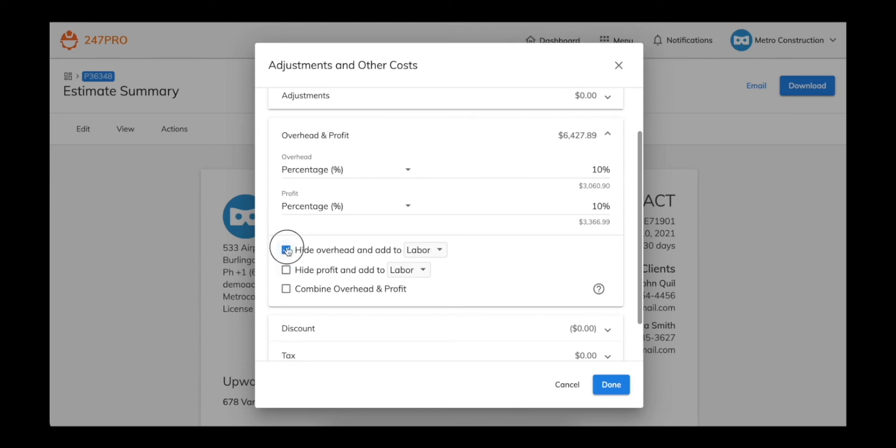
- Turn on the option that combines overhead and profit
left_click(285, 291)
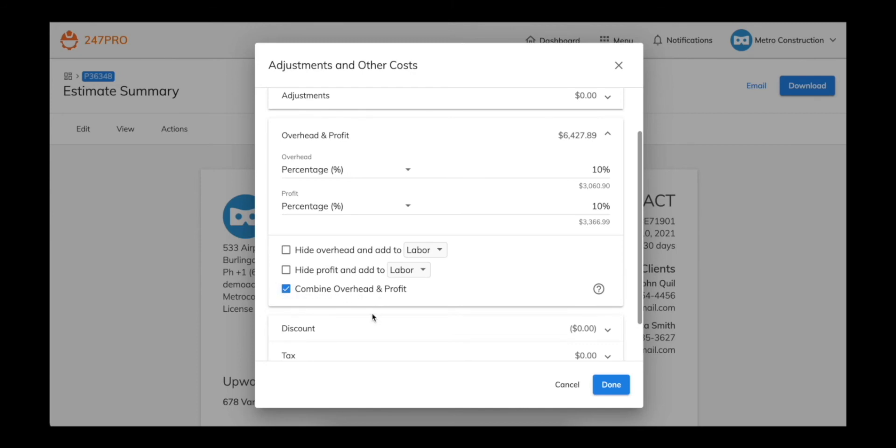
- Try applying the discount after tax, and return it to its place before tax
left_click(357, 332)
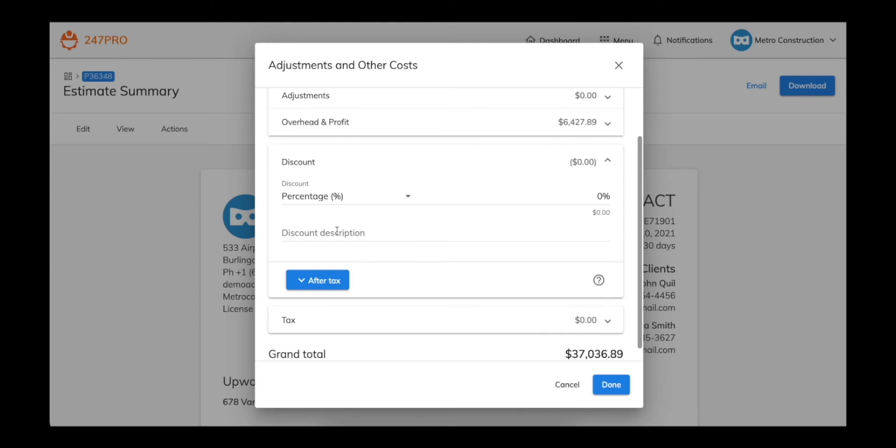
left_click(327, 281)
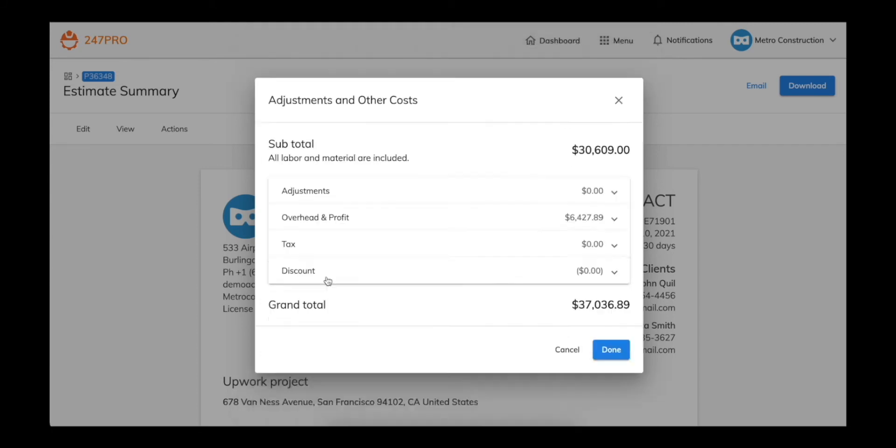
scroll(336, 299, "down", 2)
left_click(336, 301)
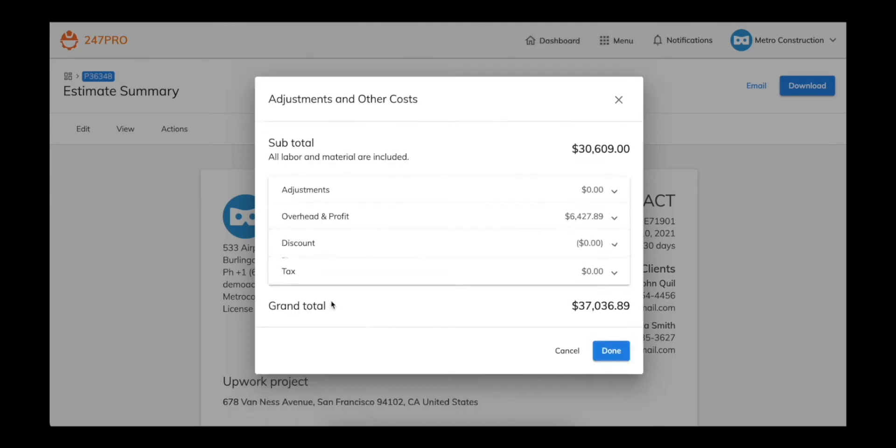
scroll(362, 304, "down", 2)
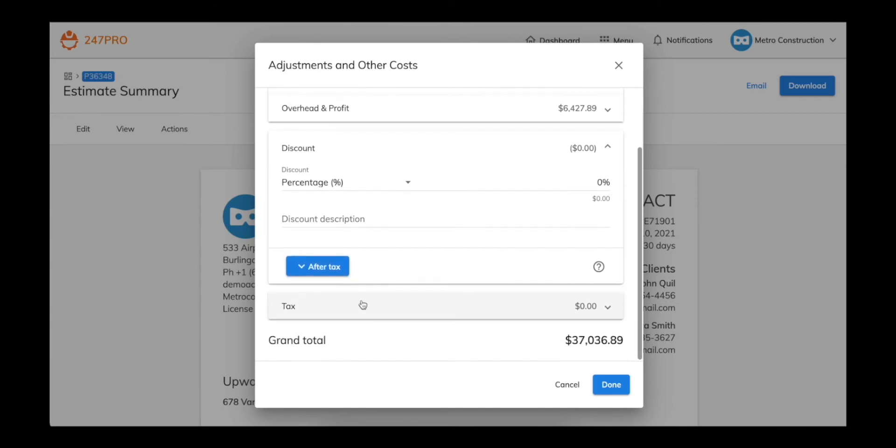
- Review the tax section and save the adjustments and other costs
left_click(363, 307)
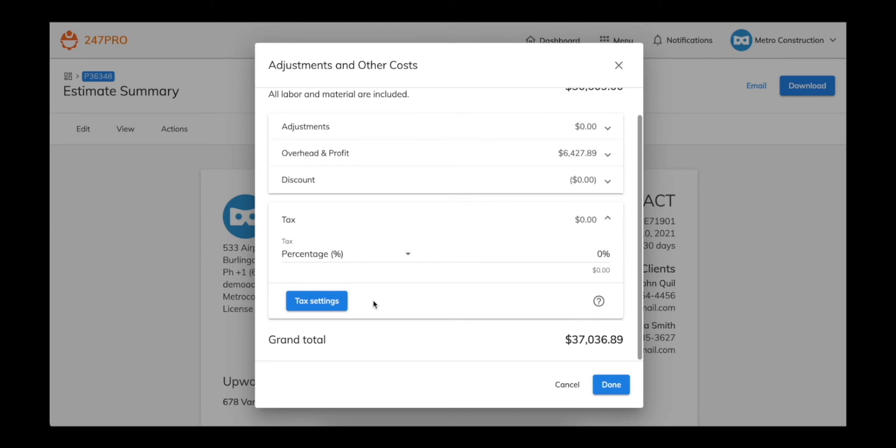
left_click(612, 385)
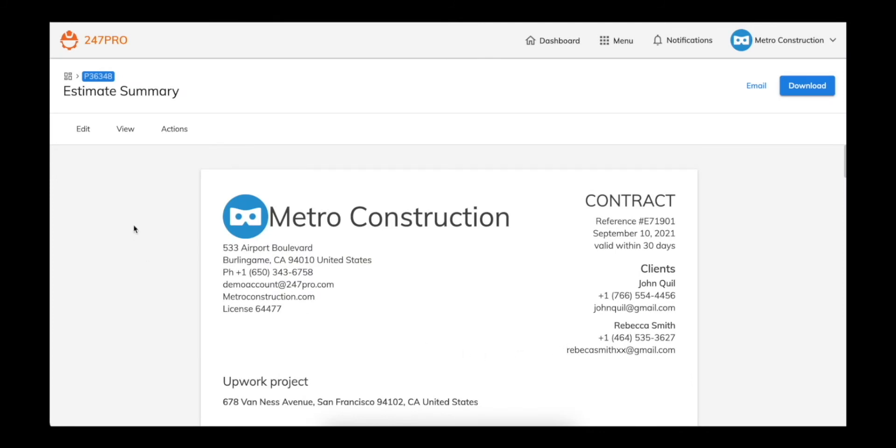
- Set the number of payments in the payment schedule to 6, review the calculated payments and save the schedule
left_click(83, 130)
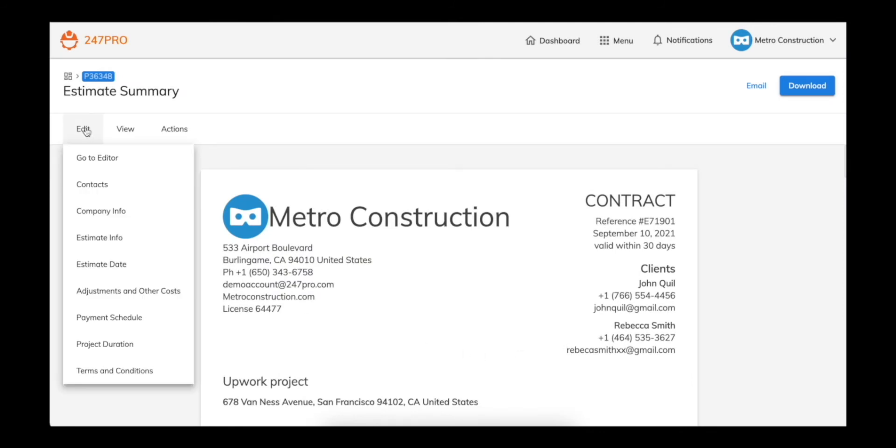
left_click(129, 319)
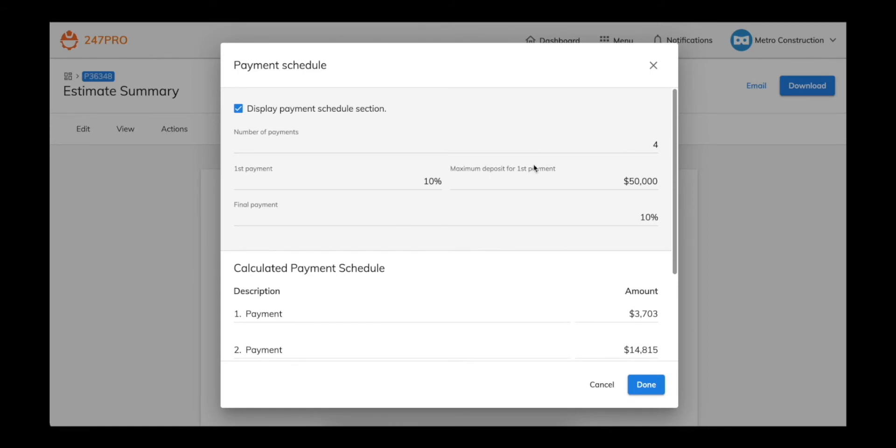
left_click(656, 143)
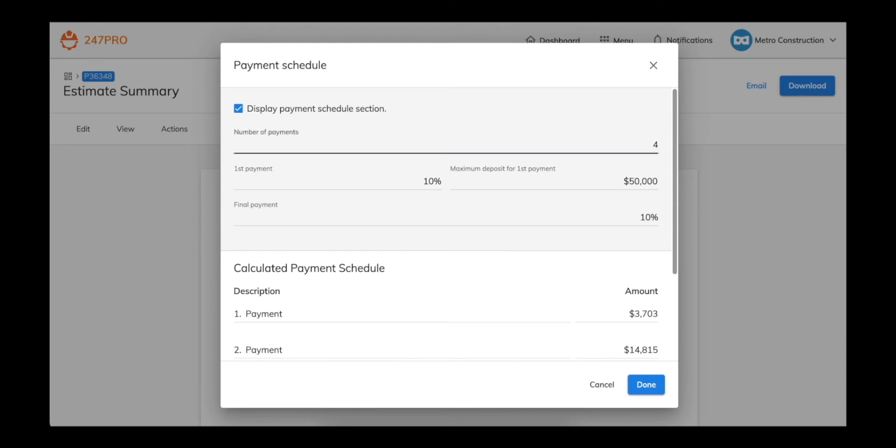
key("BackSpace")
type("6")
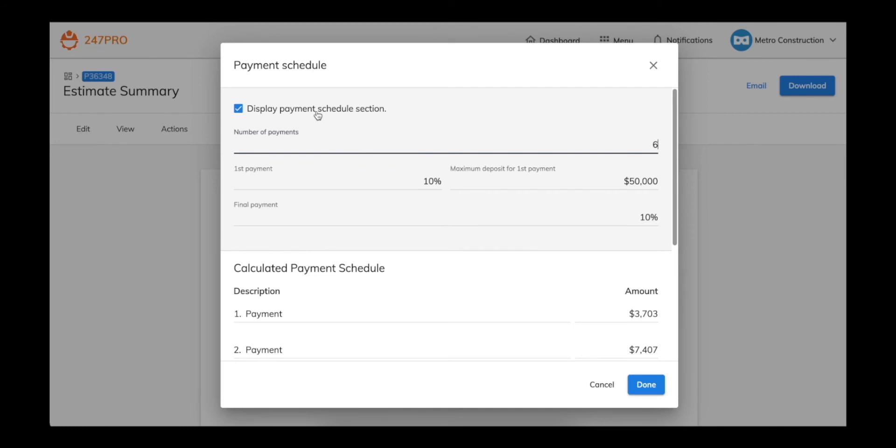
left_click(239, 109)
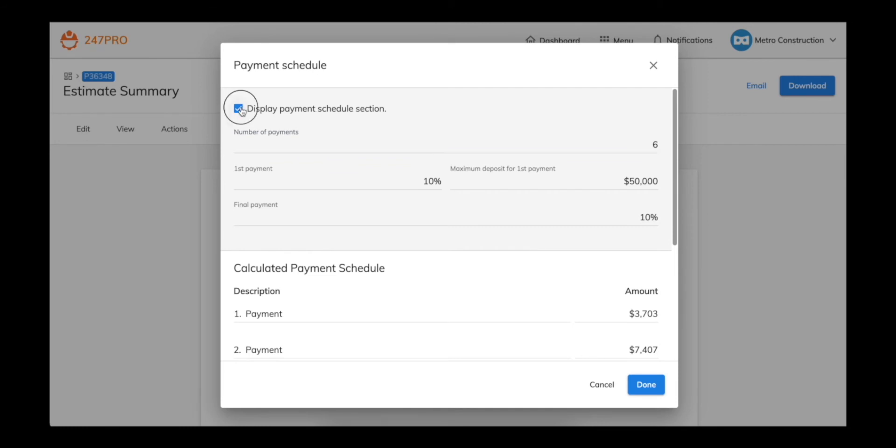
scroll(556, 287, "down", 3)
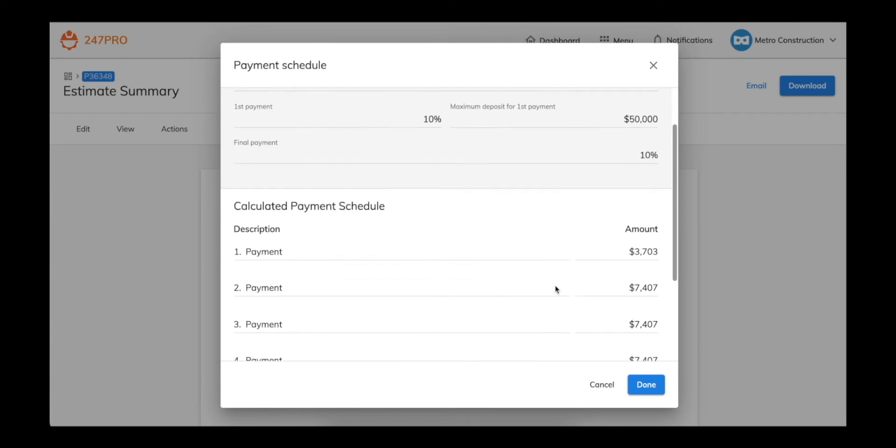
left_click(646, 385)
- Review the project duration settings, including the effect of the section's display option on the sample, and leave without saving
left_click(82, 129)
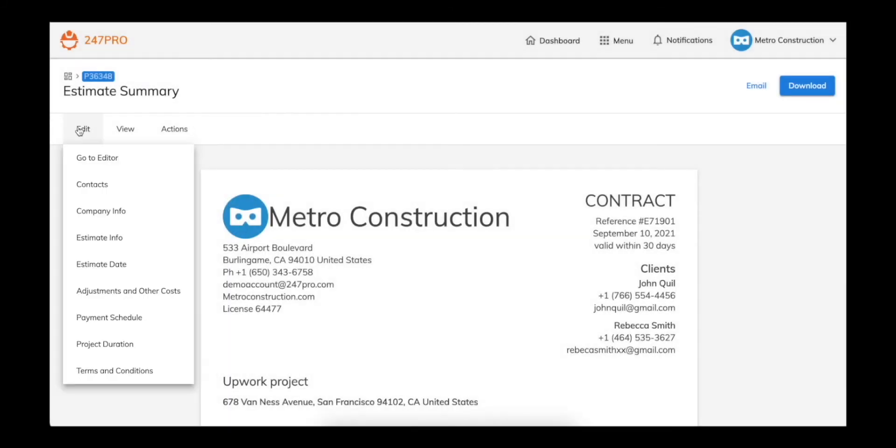
left_click(120, 339)
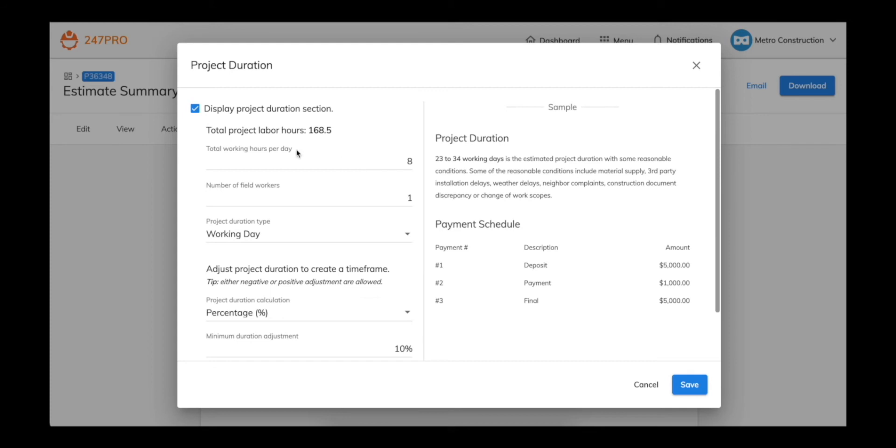
left_click(195, 109)
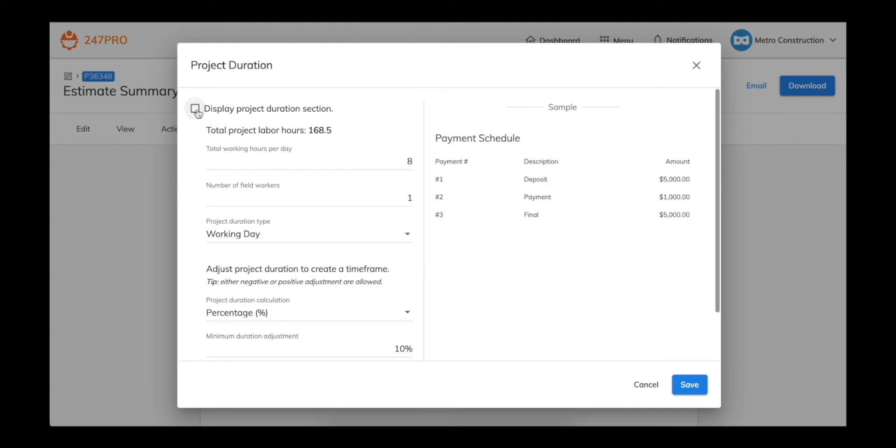
left_click(196, 110)
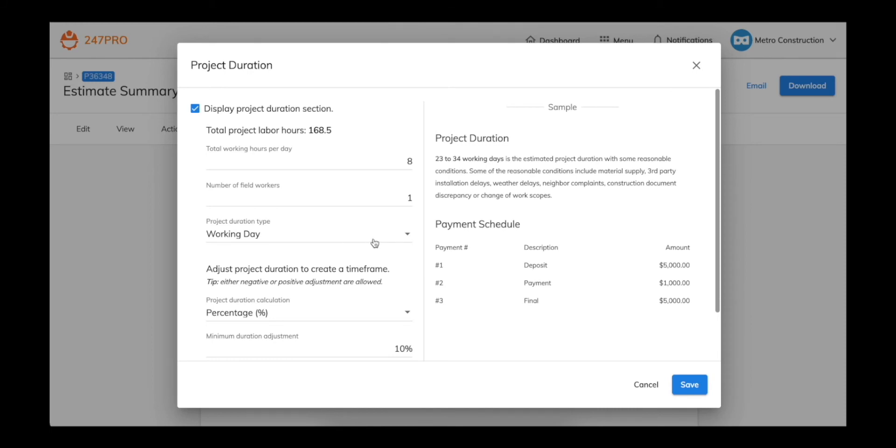
scroll(365, 285, "down", 2)
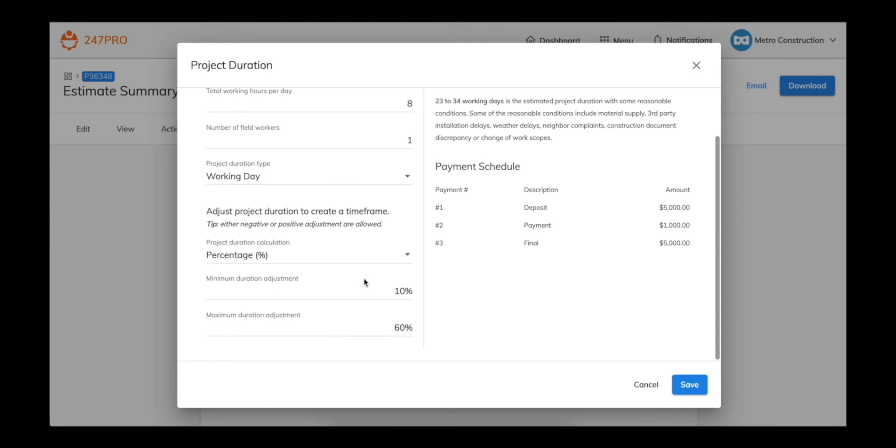
left_click(644, 384)
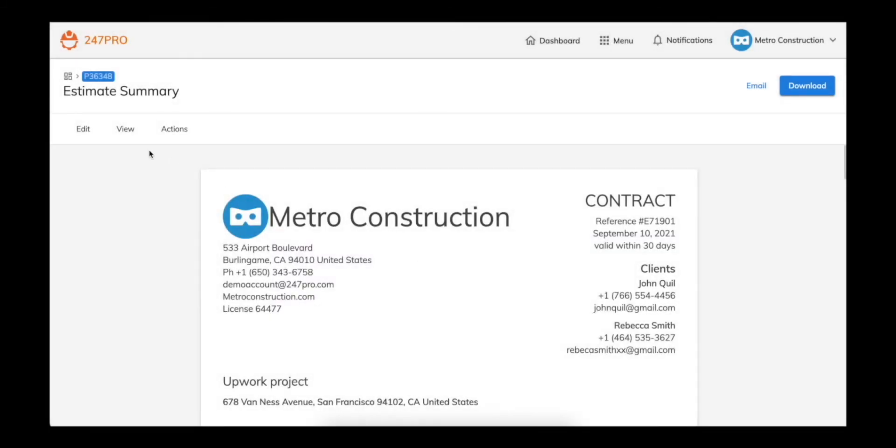
- Add a blank term at the end of the estimate's terms and conditions and save them
left_click(83, 129)
left_click(153, 370)
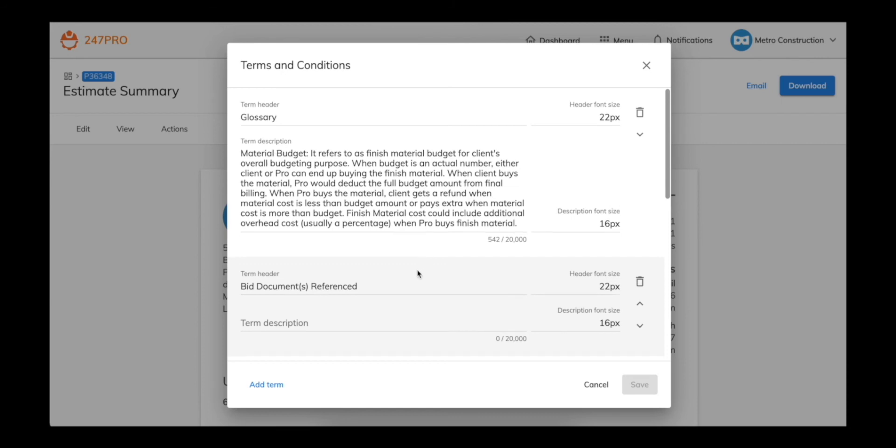
scroll(416, 269, "down", 1)
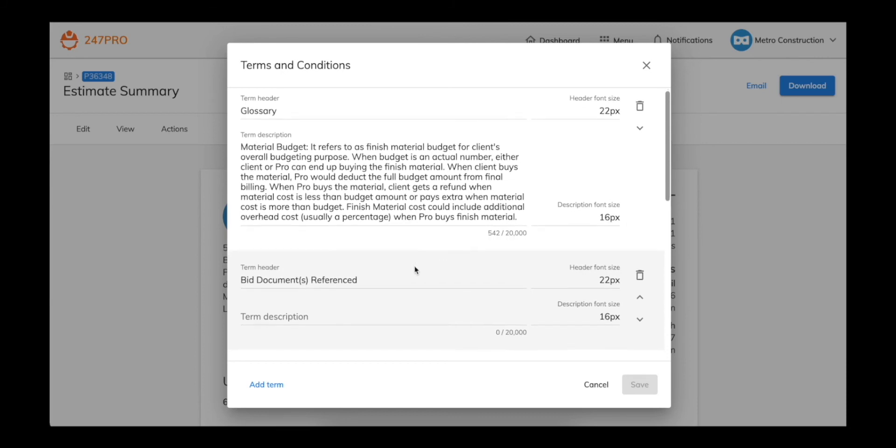
left_click(266, 386)
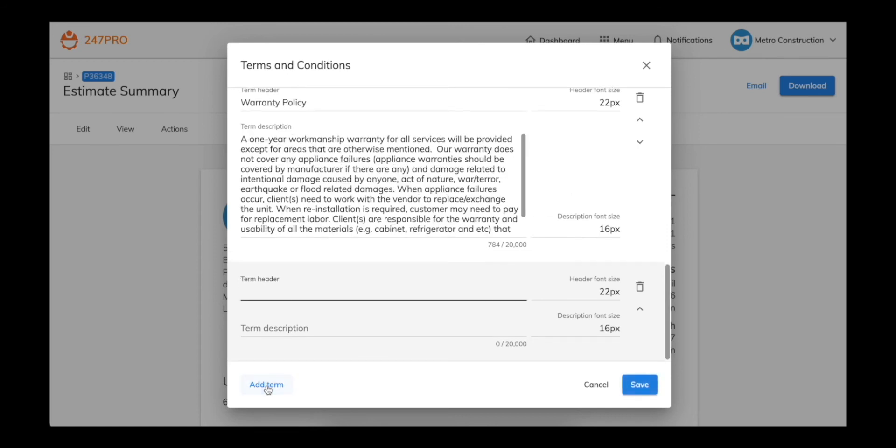
left_click(649, 387)
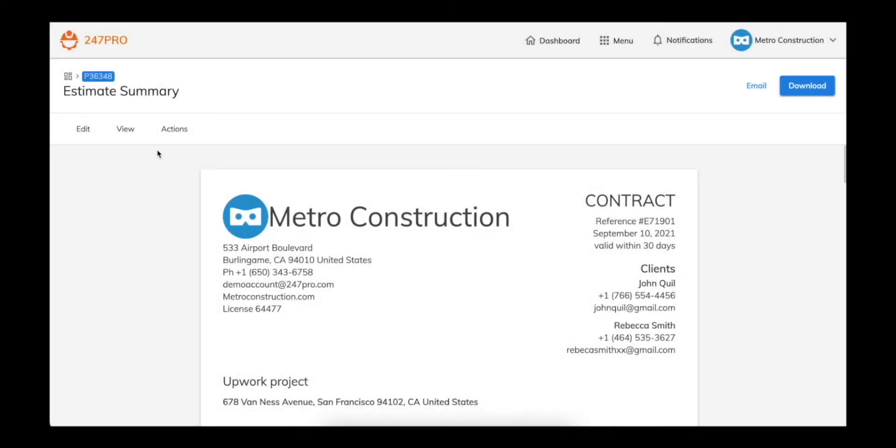
- In the overview display settings, enable the cost breakdown reference with only Labor and Material (Furnished by Pro & Budget) shown
left_click(127, 131)
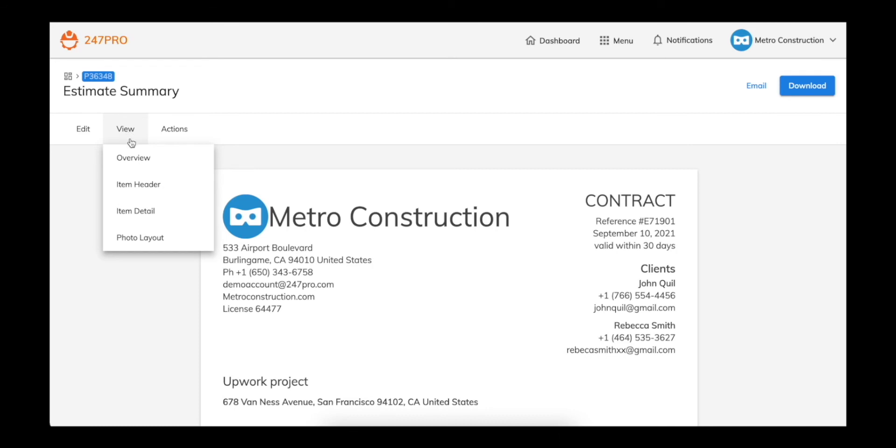
left_click(133, 160)
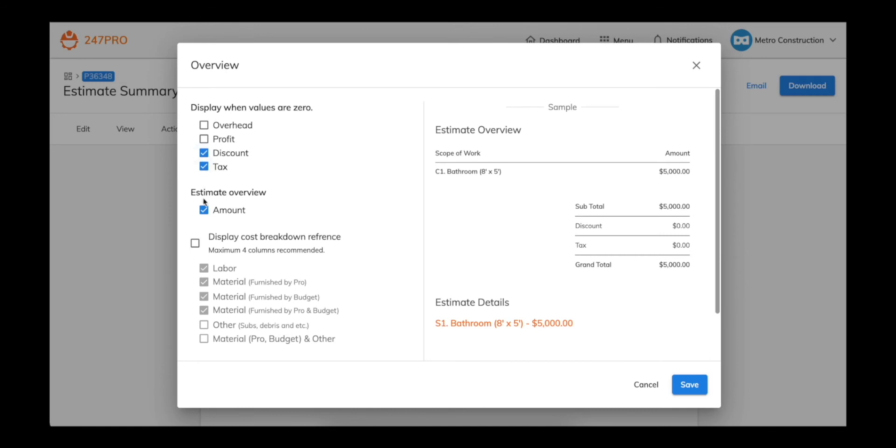
left_click(205, 211)
left_click(205, 212)
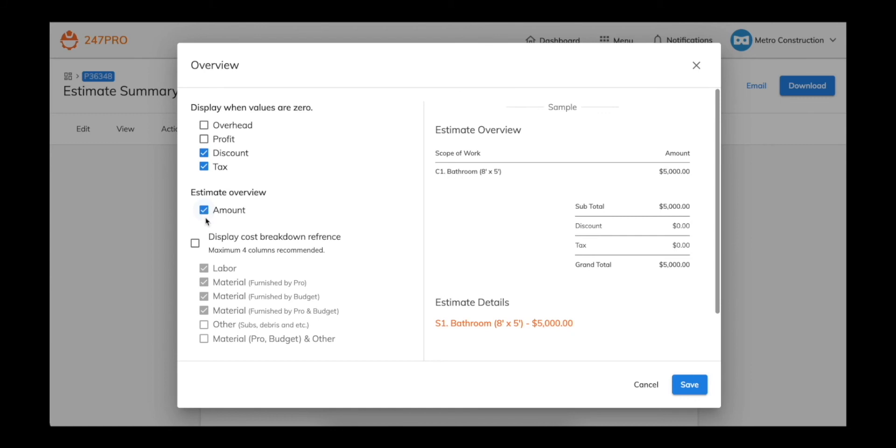
left_click(196, 245)
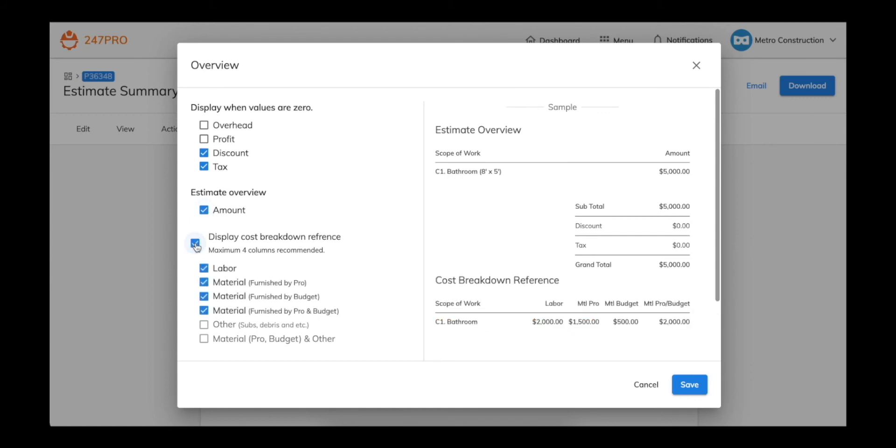
left_click(203, 268)
left_click(204, 283)
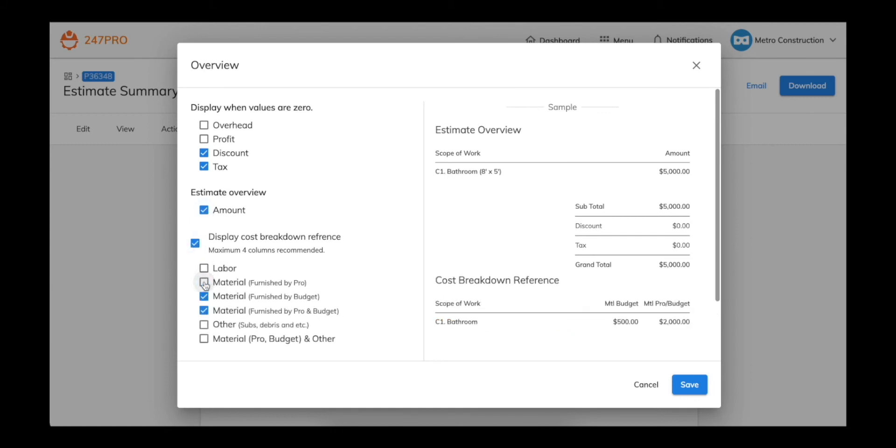
left_click(204, 297)
left_click(204, 268)
- Check the effect of the Estimate detail option on the sample, leave it enabled, and save the overview settings
scroll(214, 280, "down", 1)
scroll(214, 280, "down", 2)
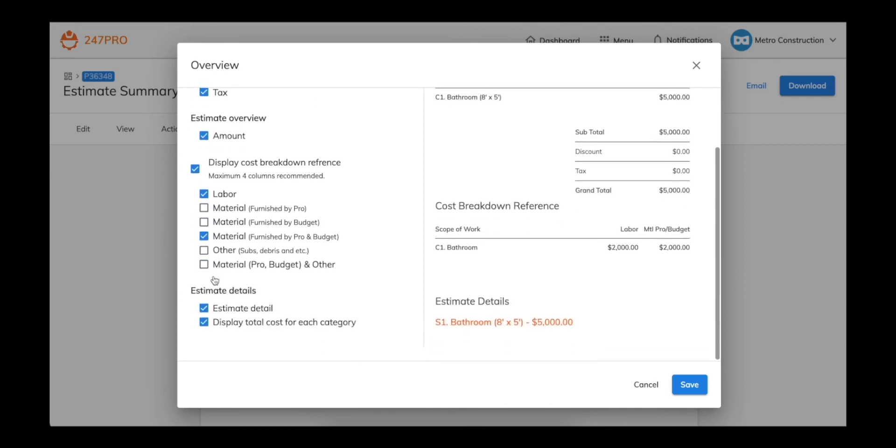
left_click(206, 310)
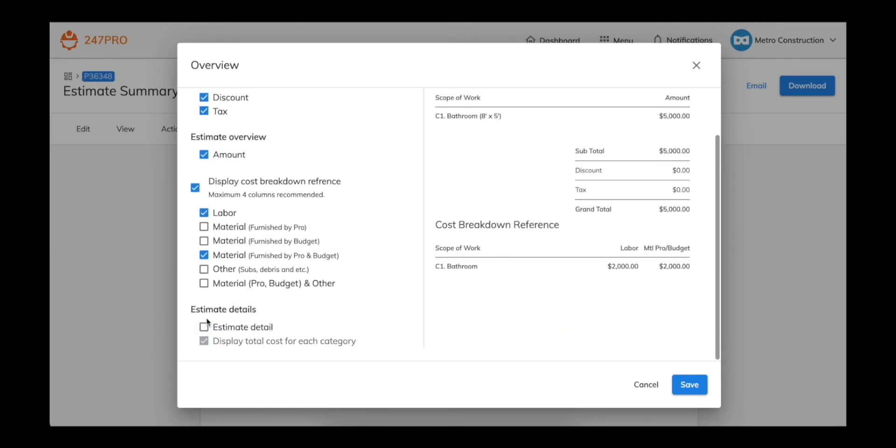
left_click(206, 327)
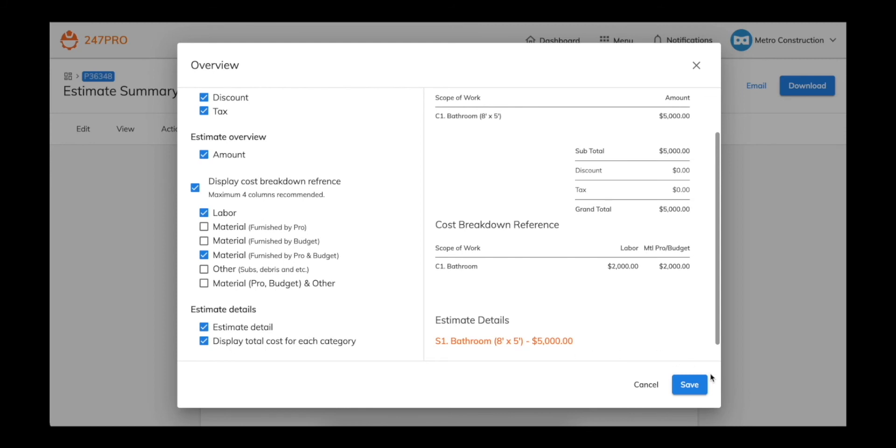
left_click(689, 385)
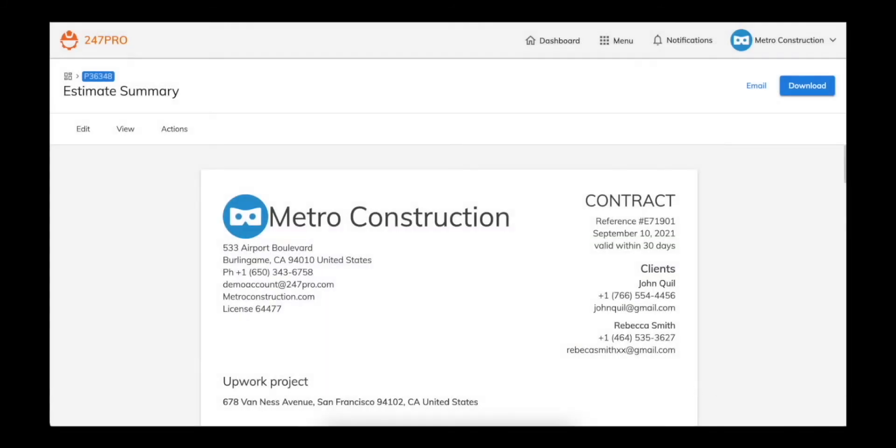
- Display labor, material furnished by pro and by budget, others and amount in the item cost header, and save
left_click(125, 131)
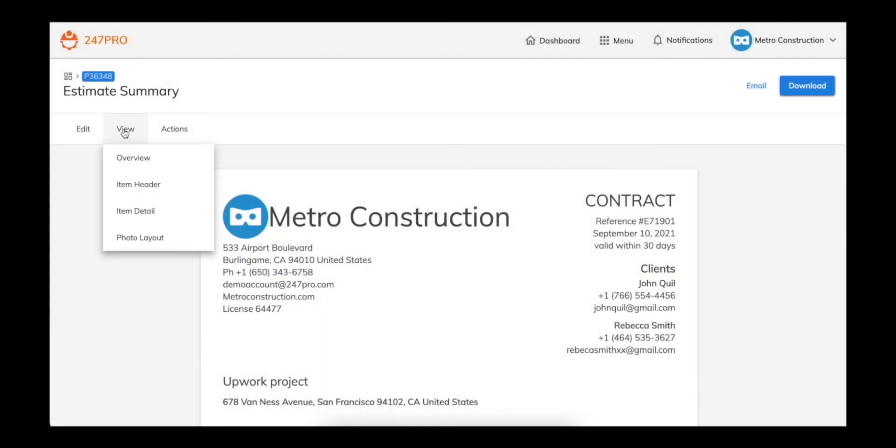
left_click(139, 186)
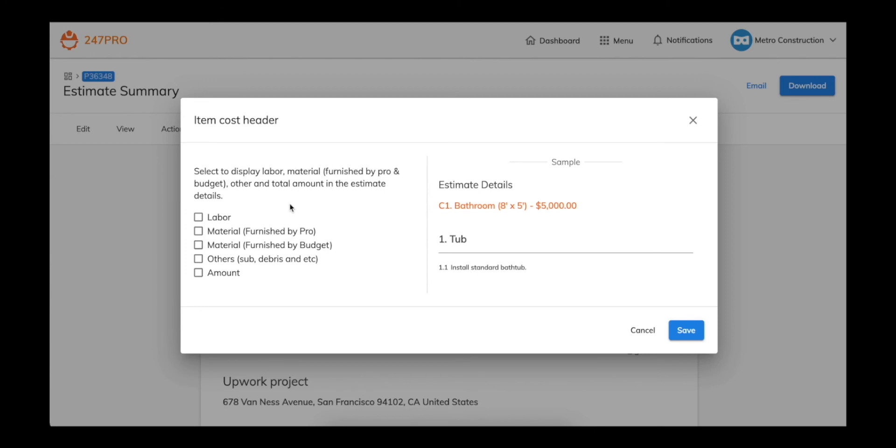
left_click(199, 217)
left_click(199, 232)
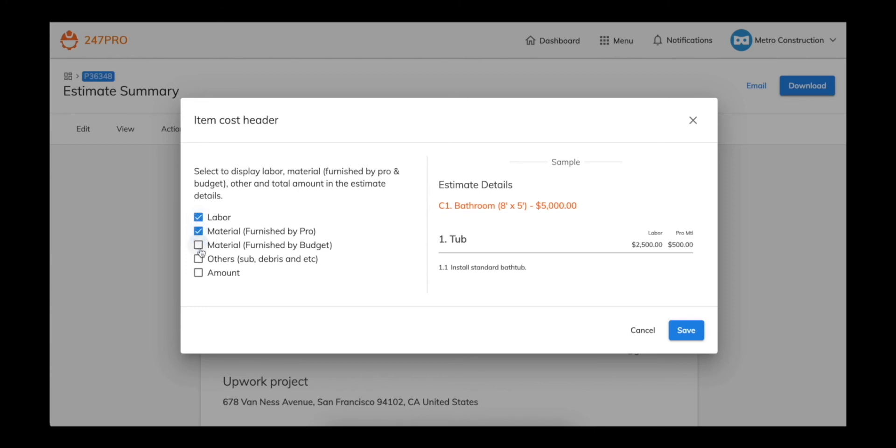
left_click(198, 245)
left_click(198, 259)
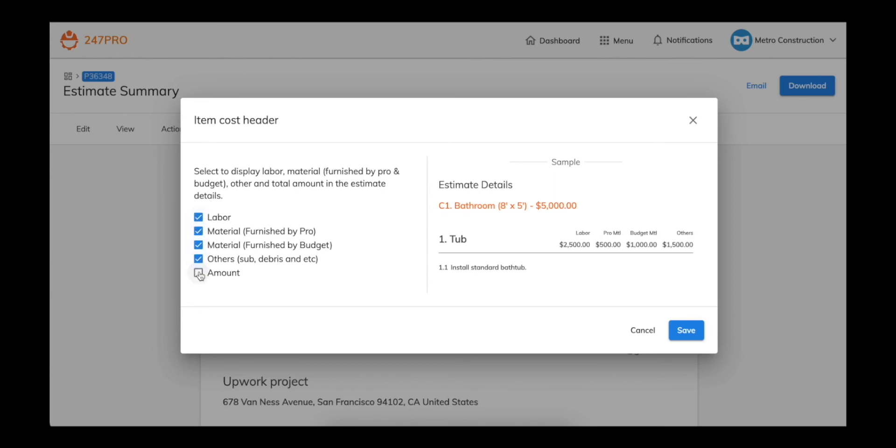
left_click(198, 273)
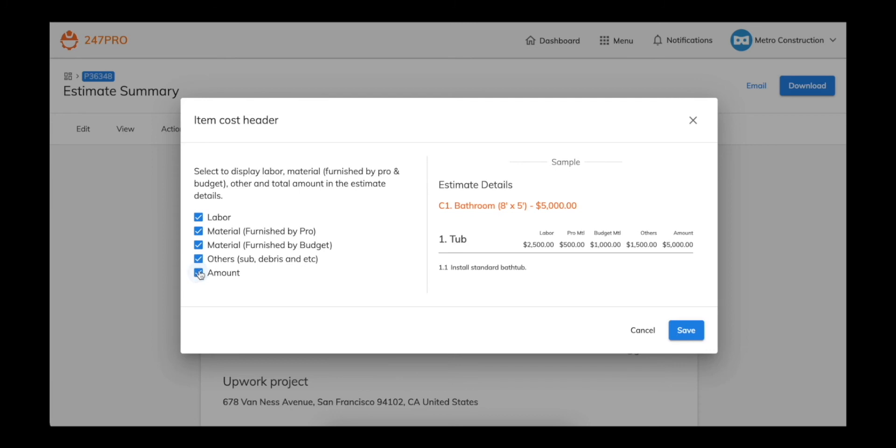
left_click(692, 329)
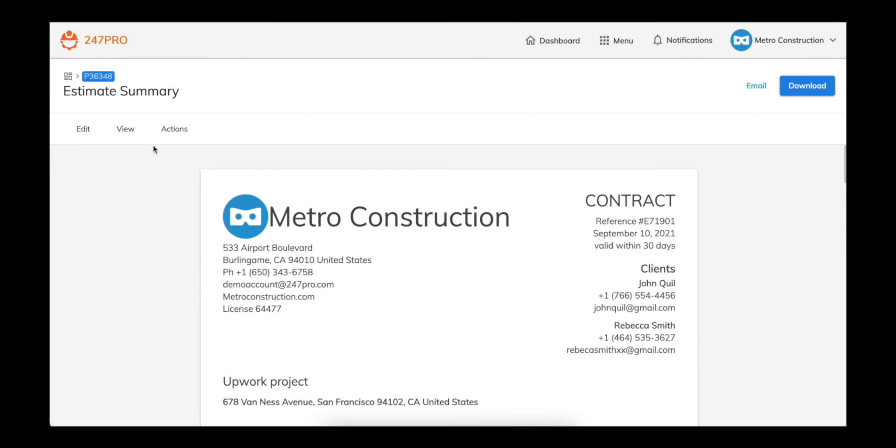
- In the item cost detail settings, display the size, rate and amount for each task
left_click(126, 131)
left_click(145, 216)
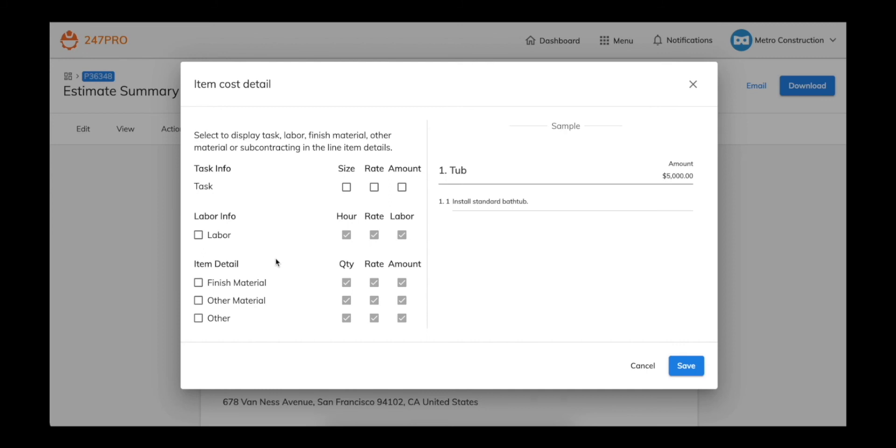
left_click(346, 187)
left_click(374, 187)
left_click(402, 188)
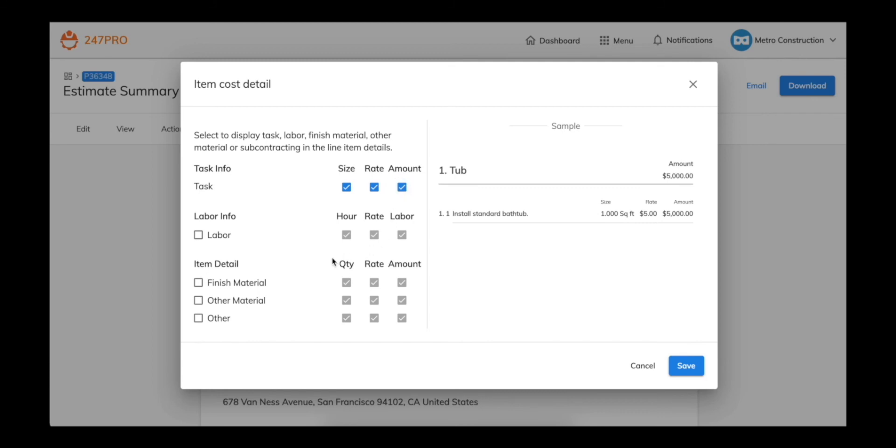
- Enable labor info in the item cost detail, showing only the labor total without hour and rate
left_click(243, 236)
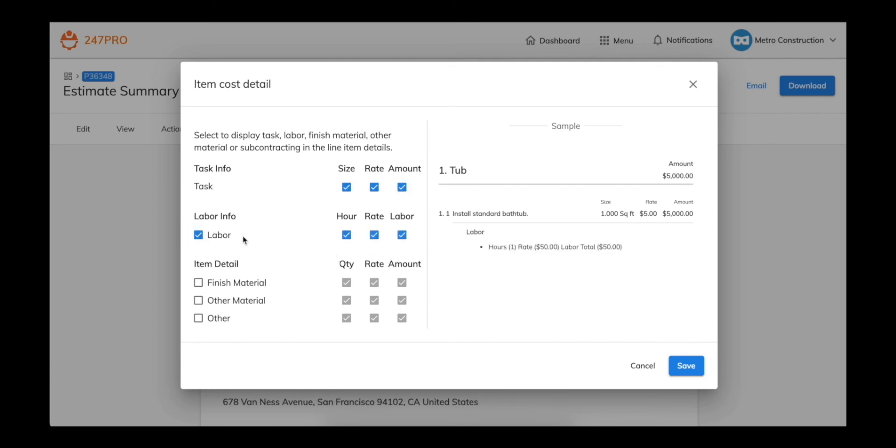
left_click(353, 239)
left_click(373, 237)
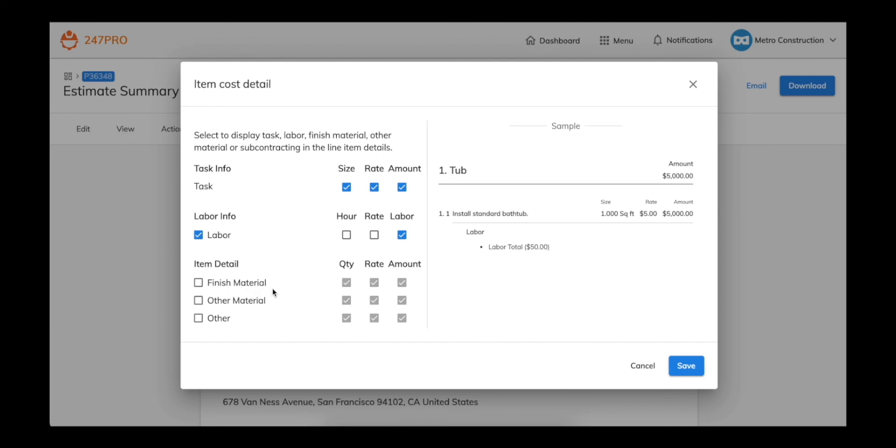
- Enable finish material in the item cost detail with only its amount shown, and save the settings
left_click(199, 283)
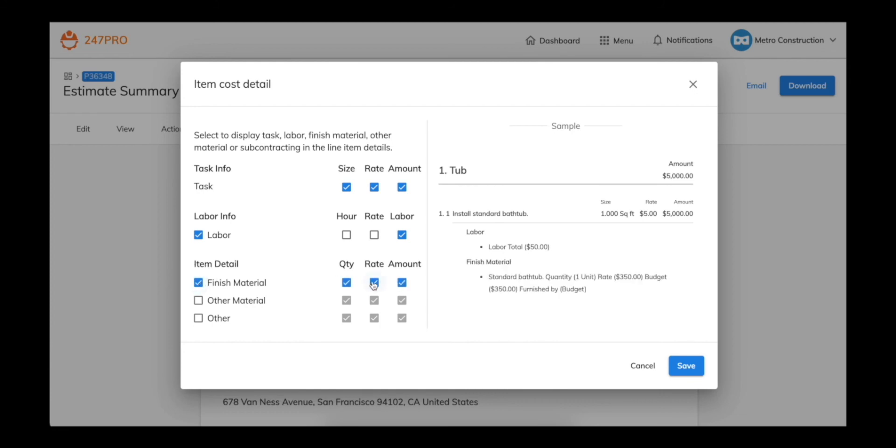
left_click(373, 283)
left_click(346, 283)
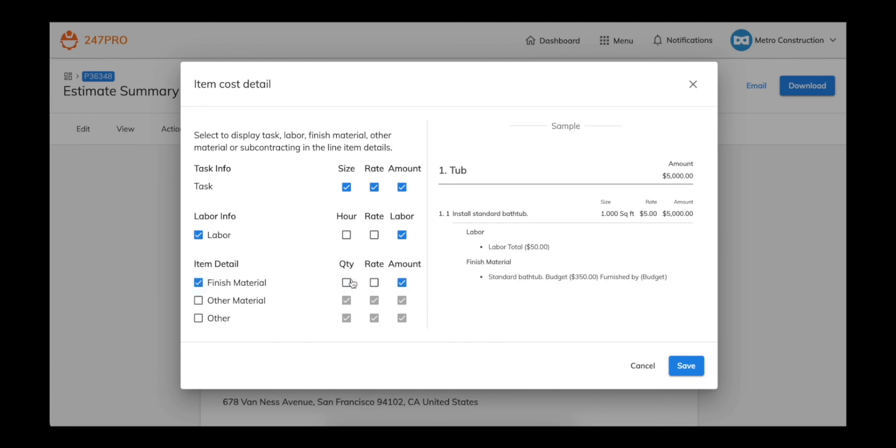
left_click(687, 367)
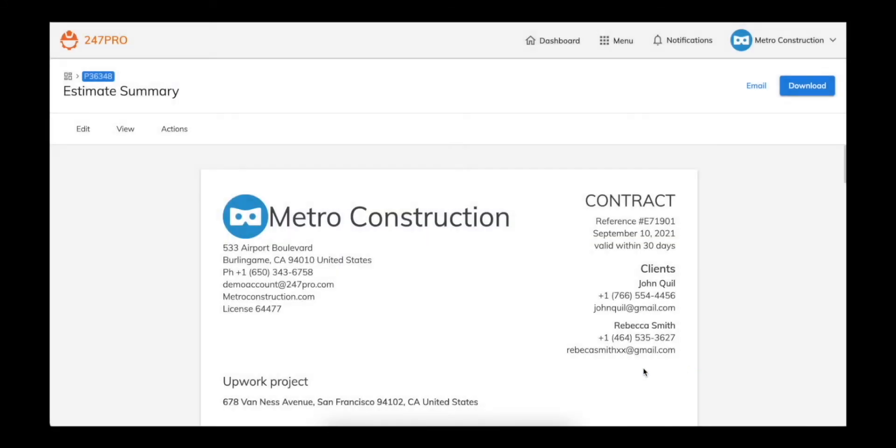
- Set the photo layout to Do not display for attached photos and save it
left_click(125, 129)
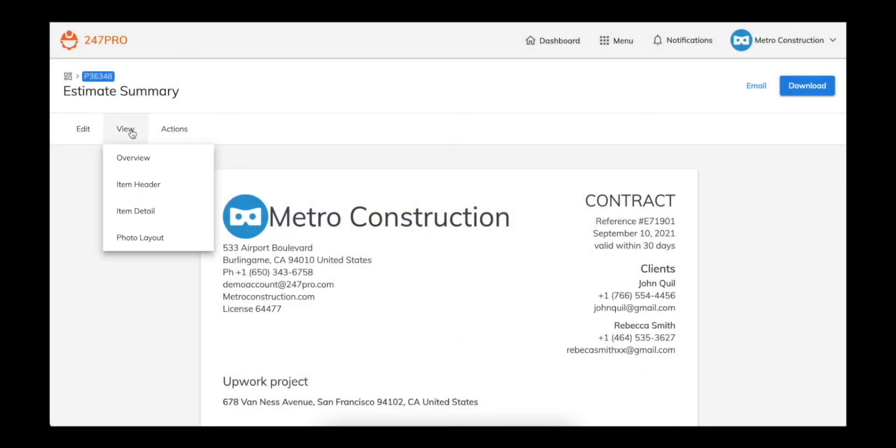
left_click(142, 239)
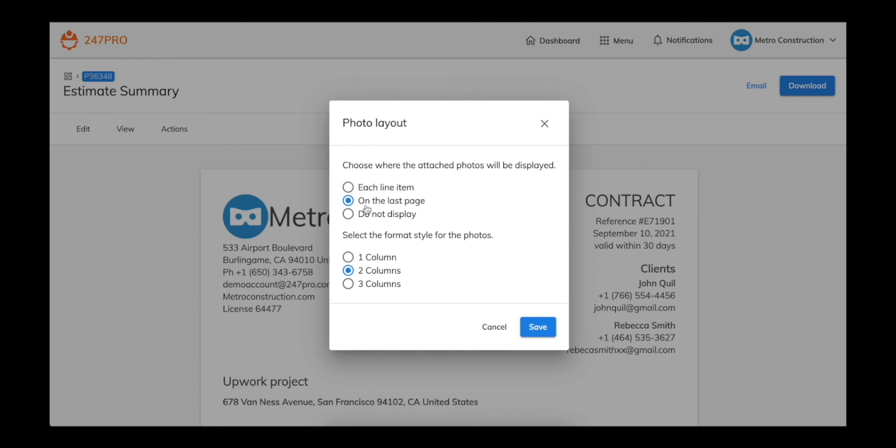
left_click(350, 214)
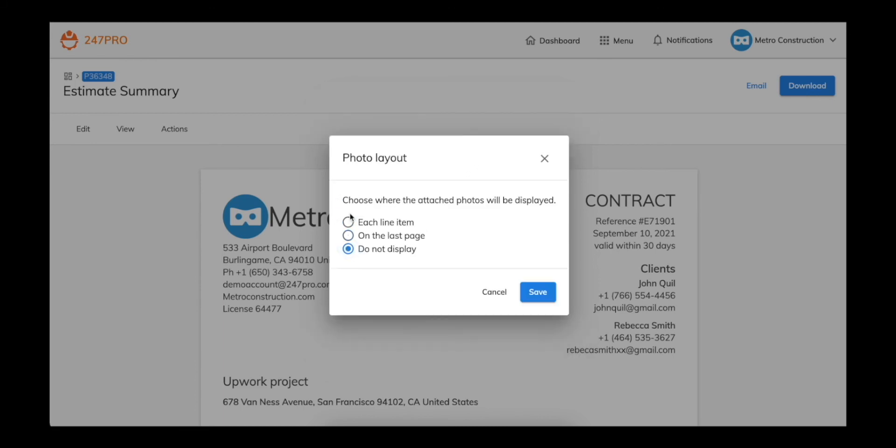
left_click(541, 294)
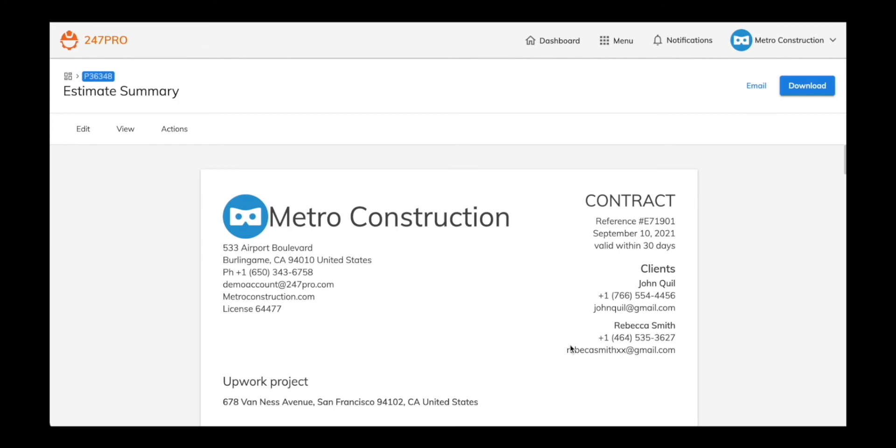
- Sign the estimate with Metro Construction as the signer's name
left_click(172, 131)
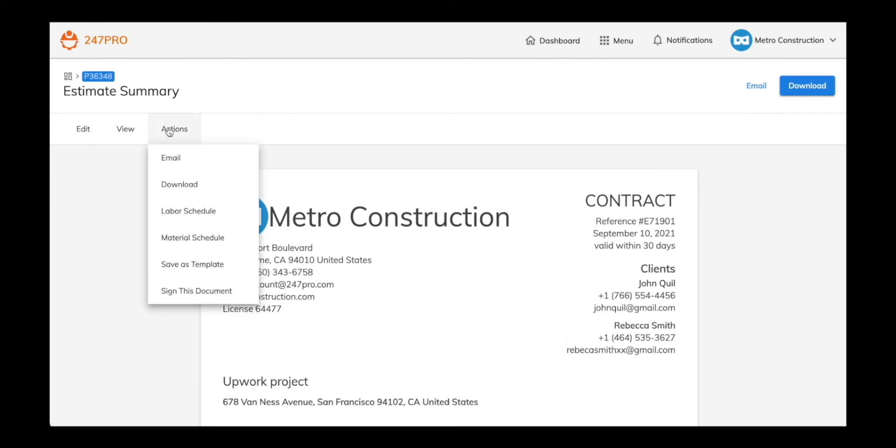
left_click(201, 292)
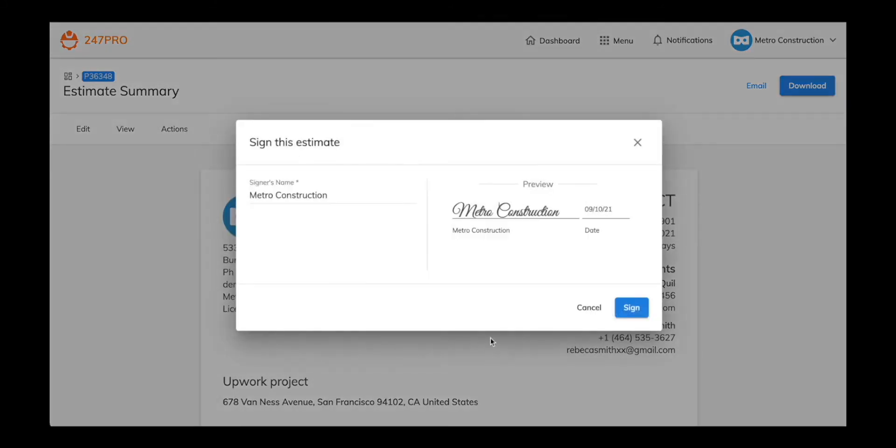
left_click(635, 310)
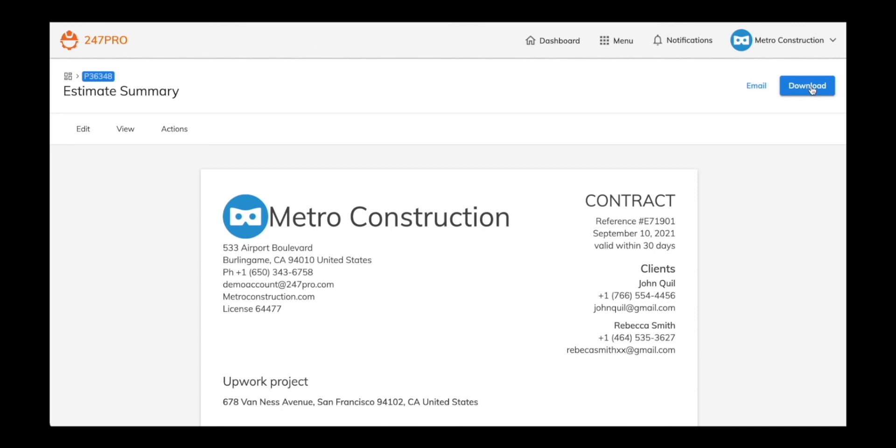
- Review the estimate's labor schedule, including the tasks, hours, rates and labor totals, and close it
left_click(188, 129)
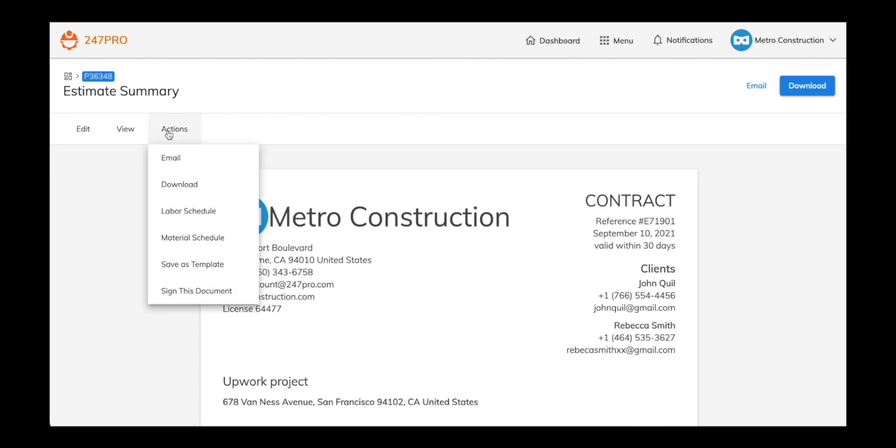
left_click(184, 211)
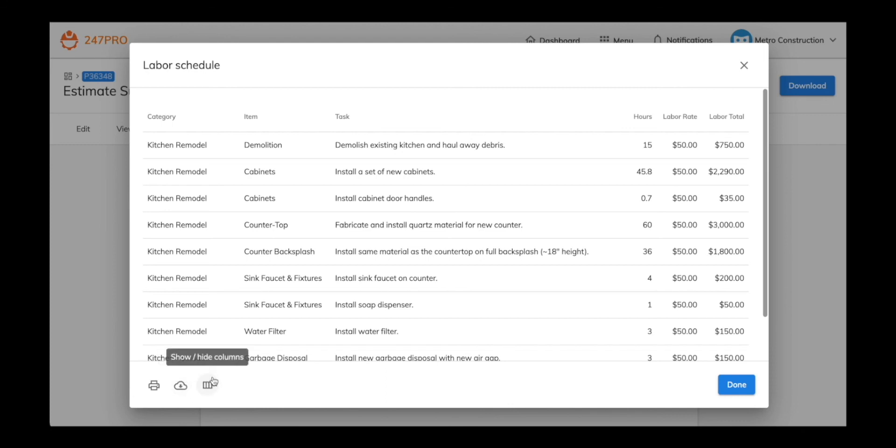
left_click(733, 384)
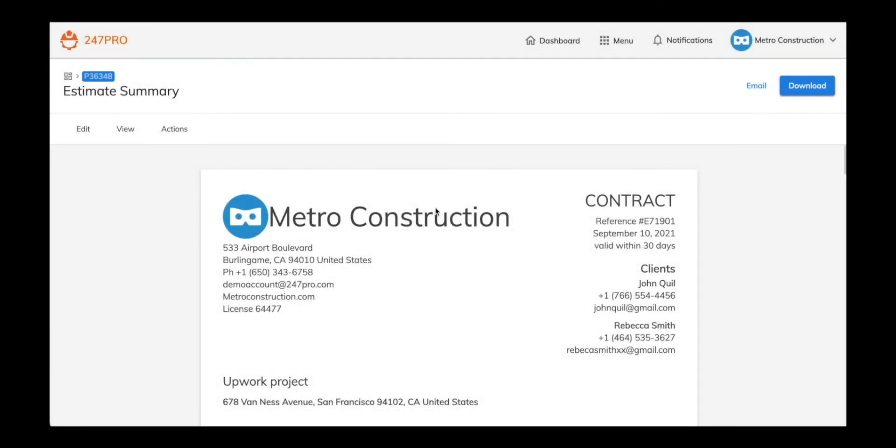
- Review the estimate's material schedule for all material types and close it
left_click(174, 130)
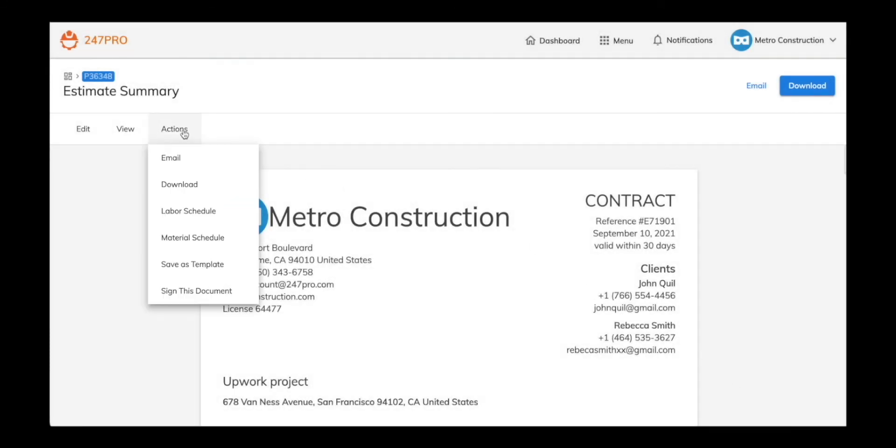
left_click(190, 246)
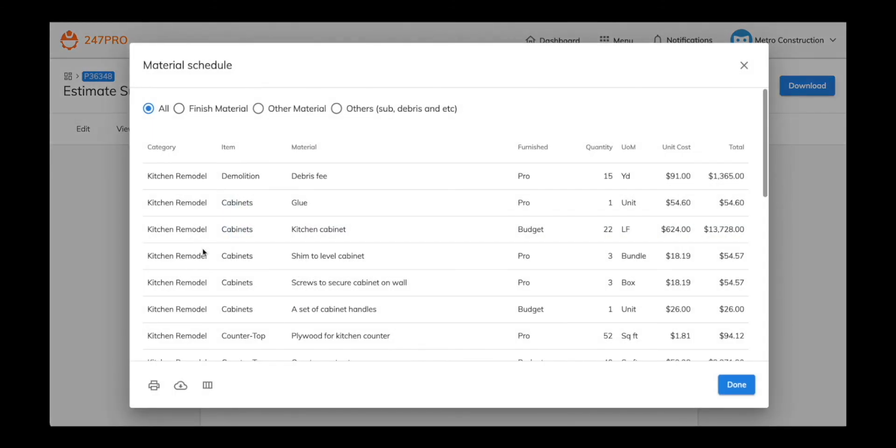
left_click(736, 384)
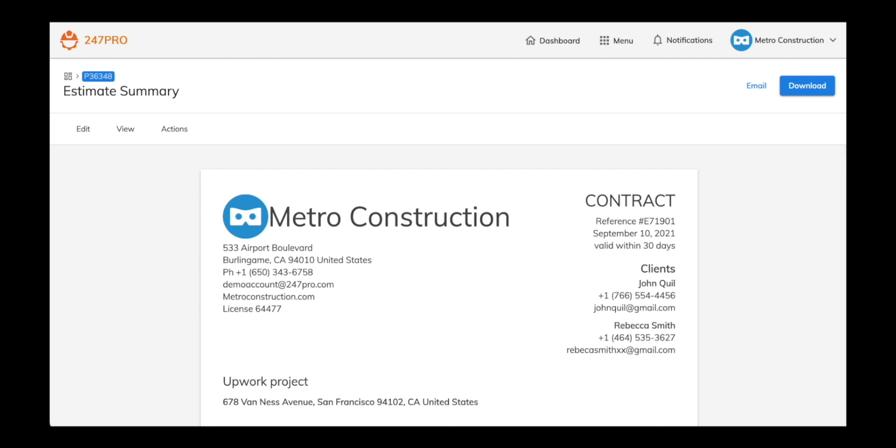
- Save the estimate's Kitchen Remodel category as a template and stay on the estimate summary
left_click(181, 135)
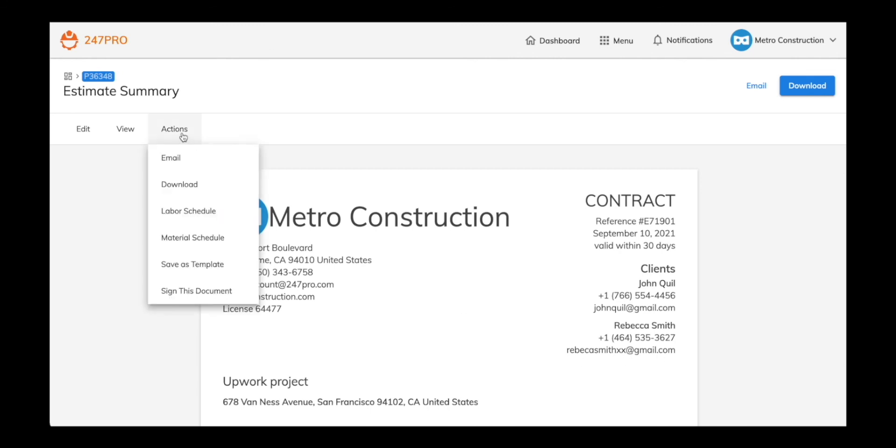
left_click(210, 264)
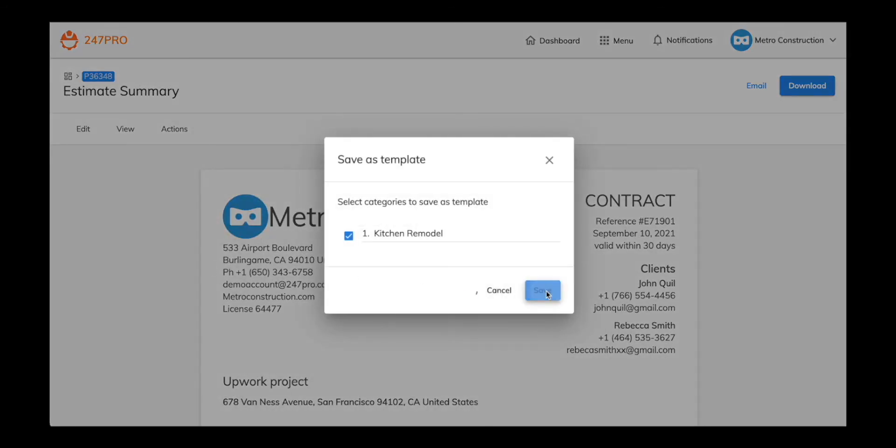
left_click(546, 292)
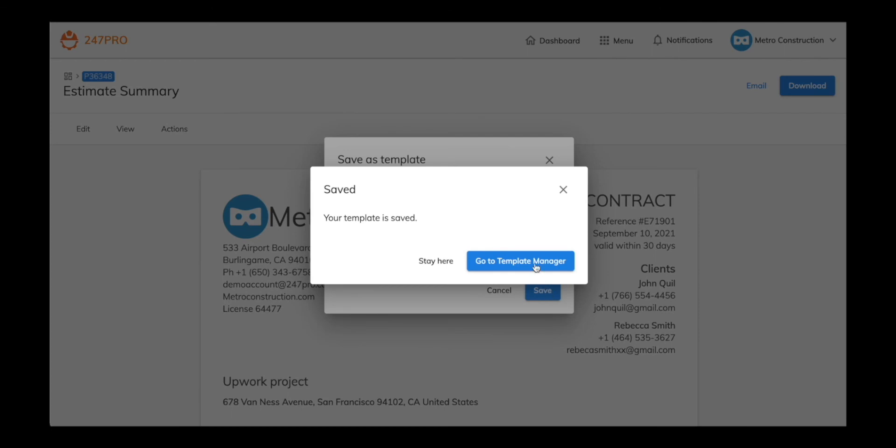
left_click(435, 261)
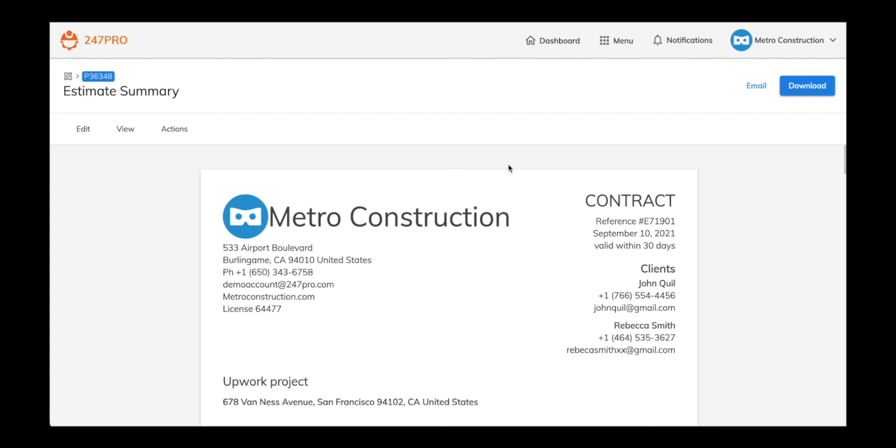
- Open the support chat's message form for contacting the help team
left_click(617, 41)
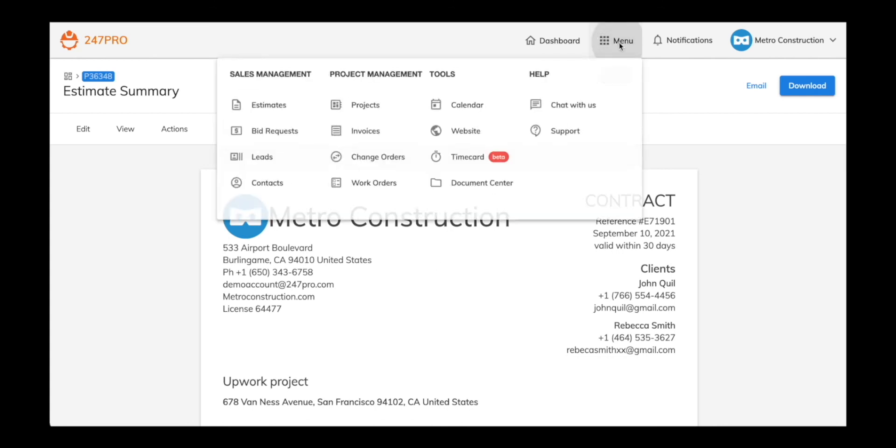
left_click(580, 106)
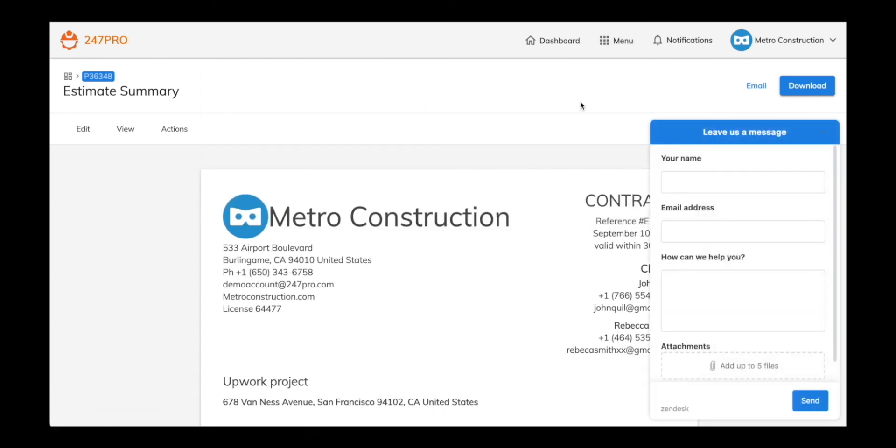